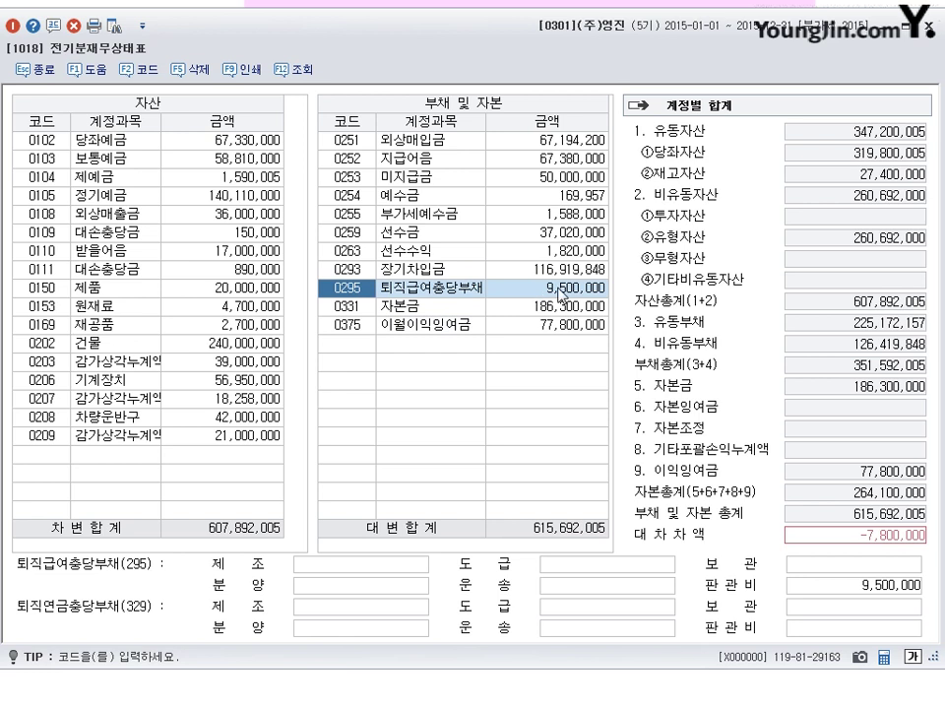
- Look over the asset, liability and equity entries in (주)영진's prior-period balance sheet (전기분재무상태표)
click(539, 301)
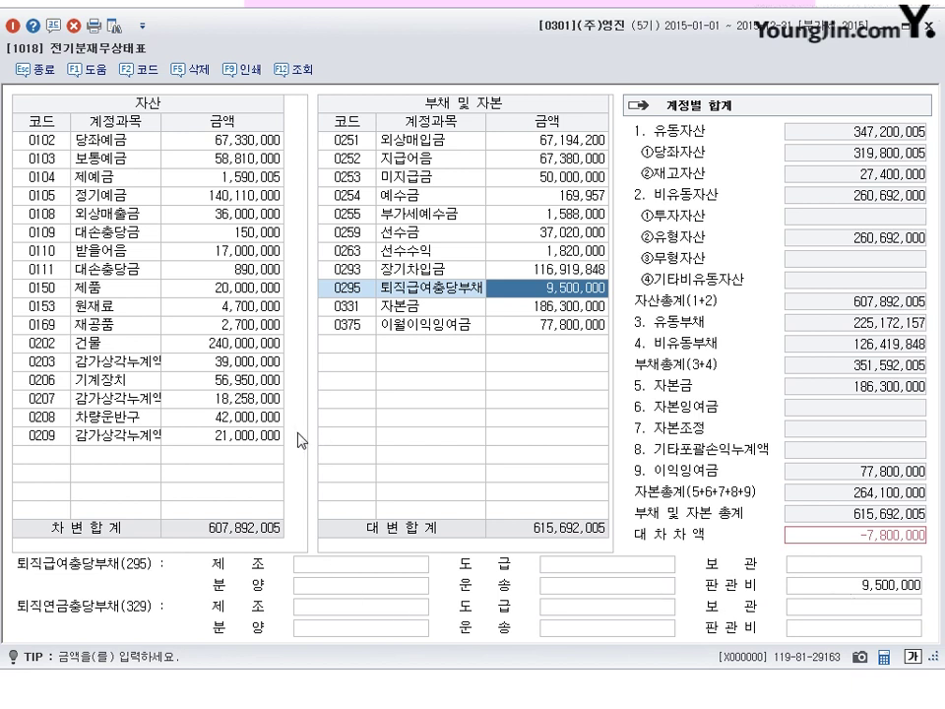
key(Left)
key(Right)
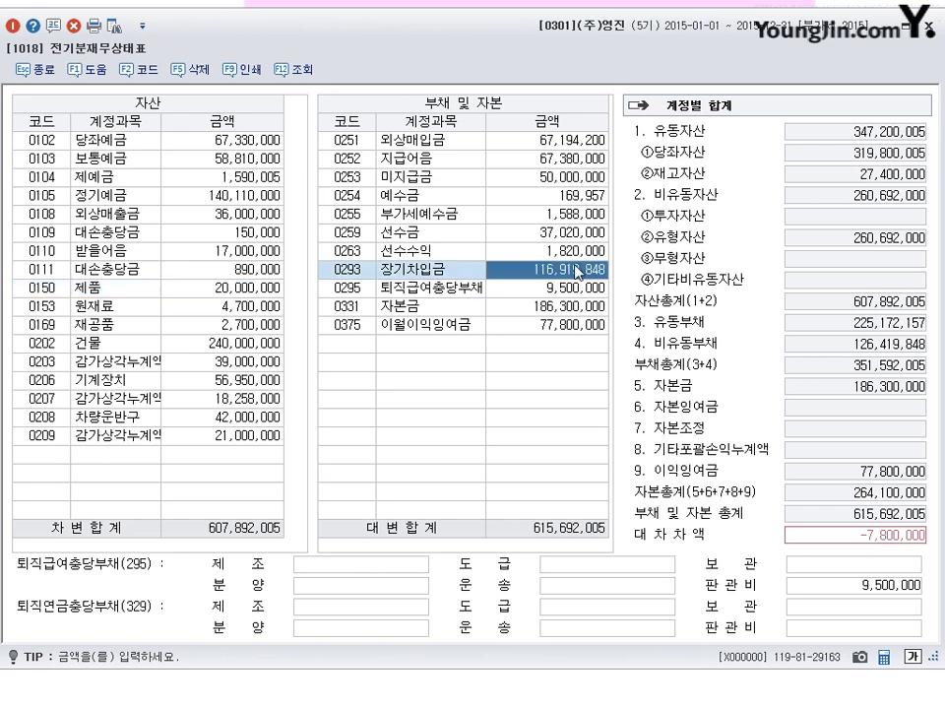
key(Left)
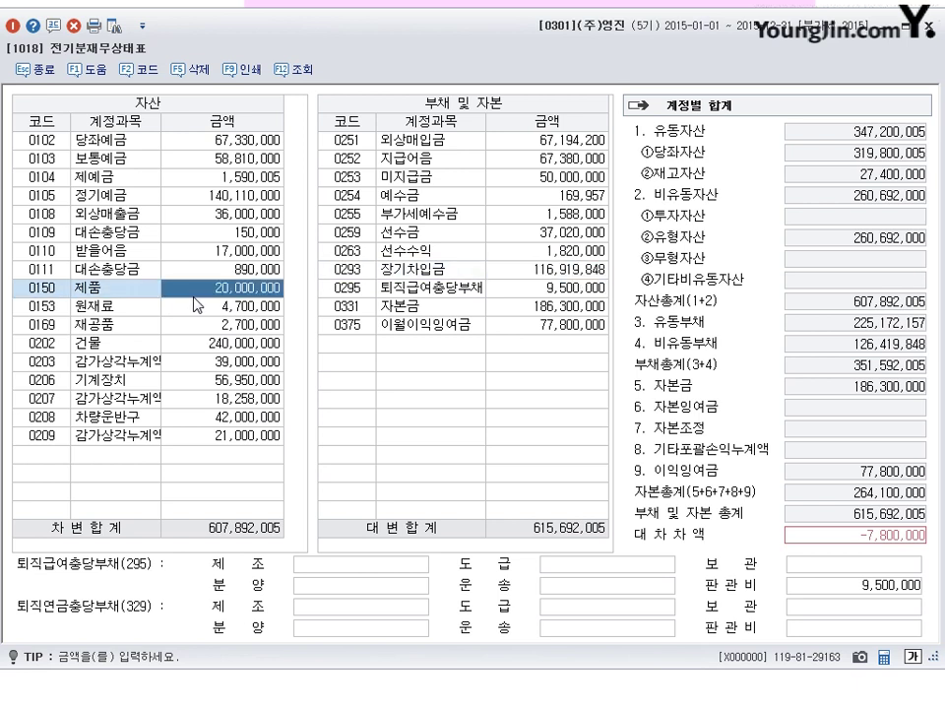
click(559, 305)
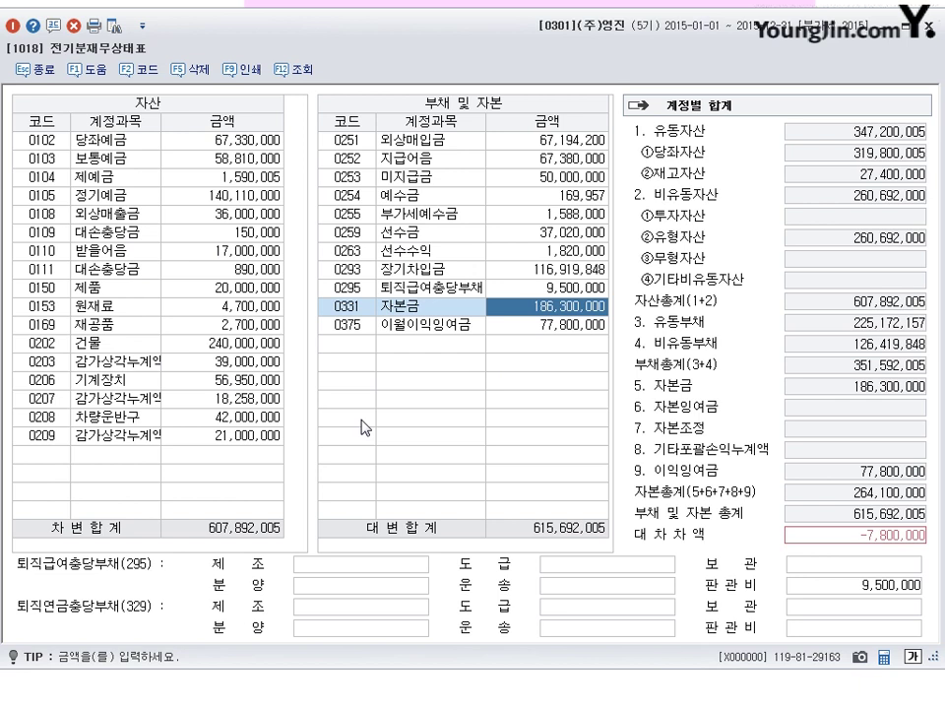
click(119, 457)
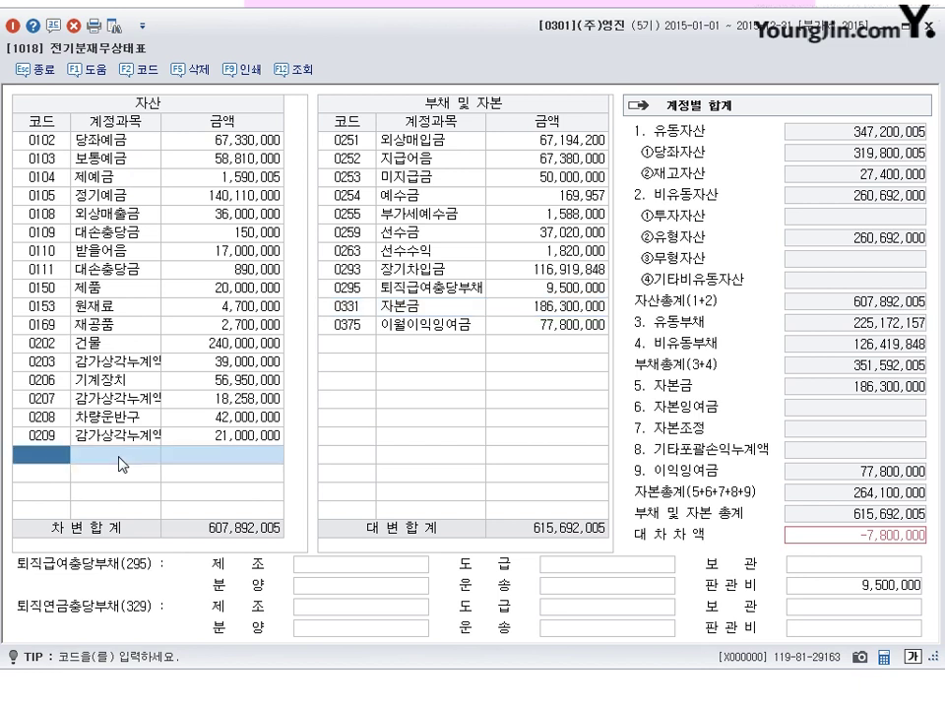
click(194, 178)
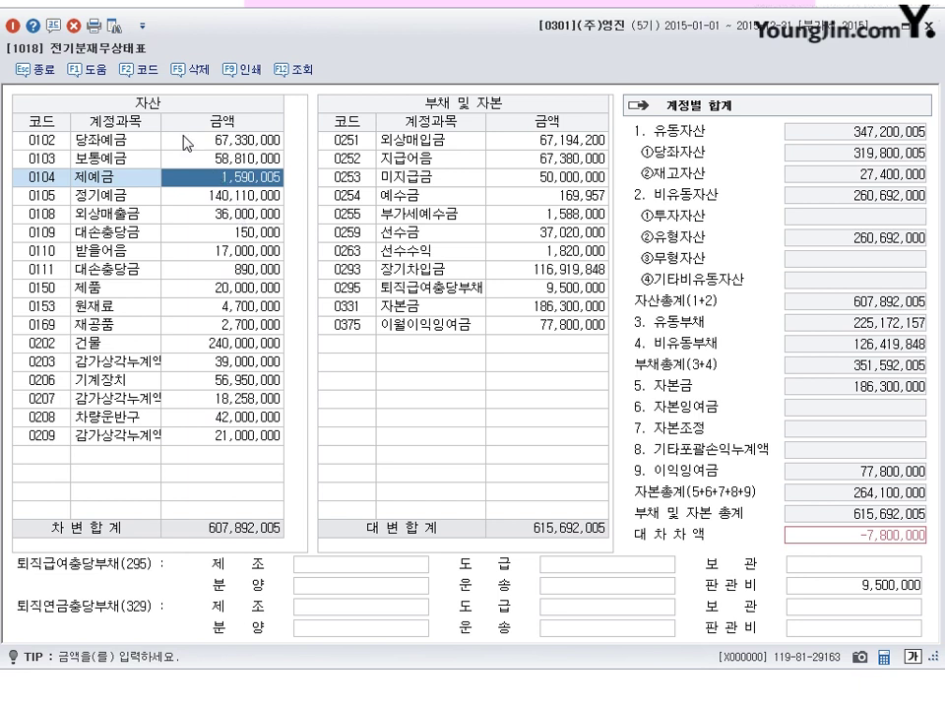
key(Down)
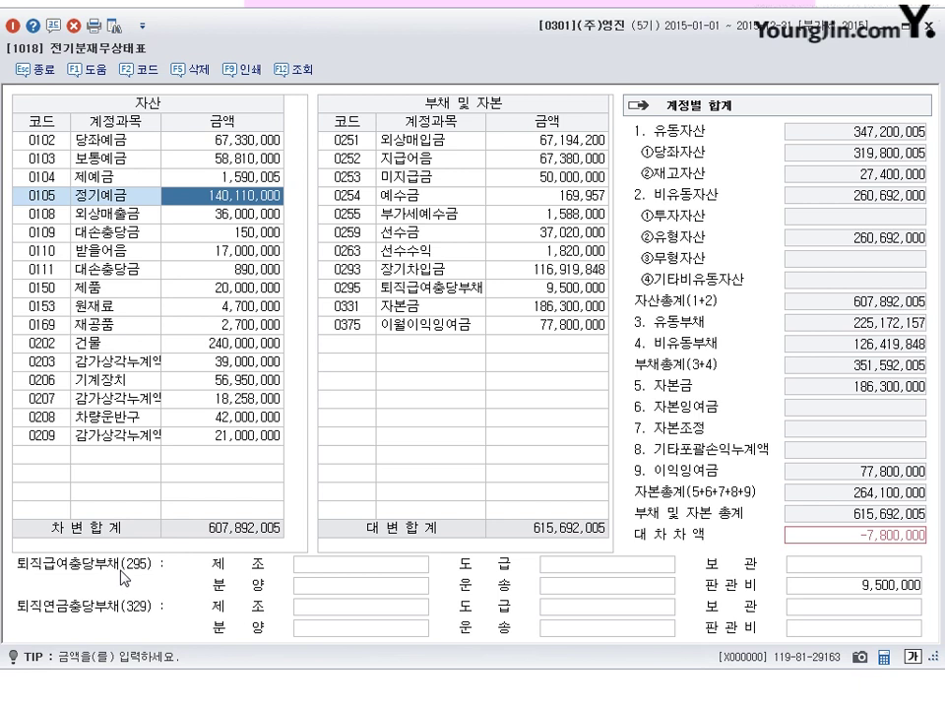
click(49, 455)
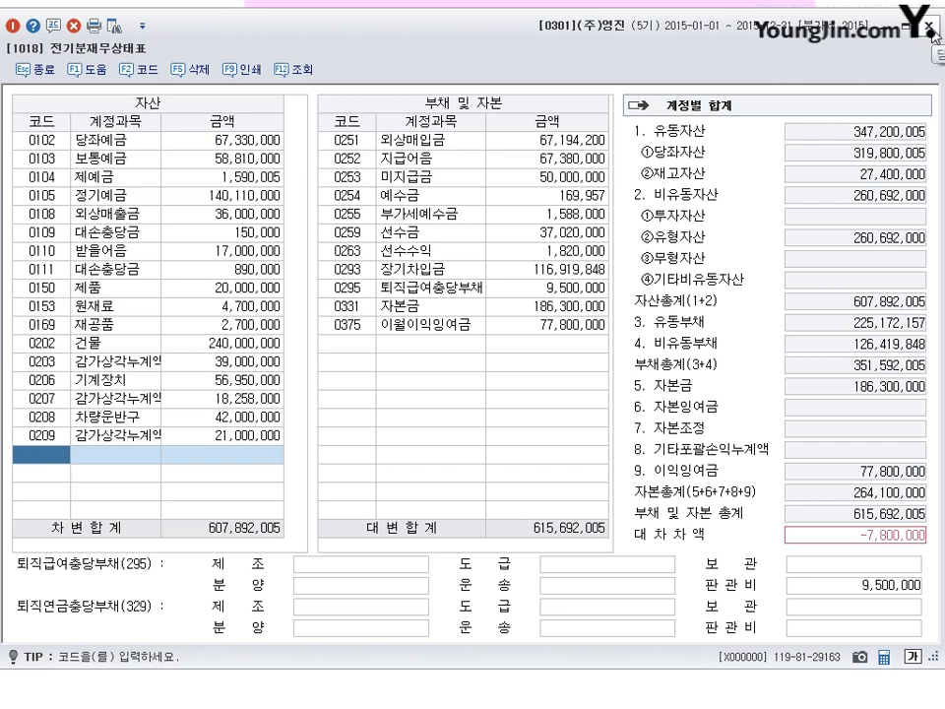
click(314, 79)
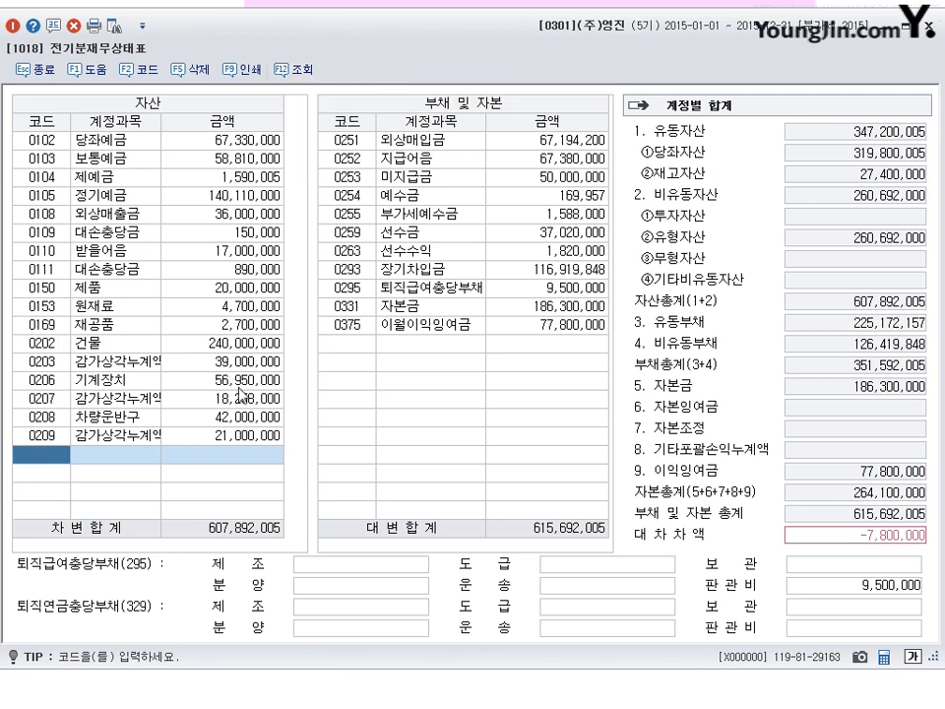
click(926, 39)
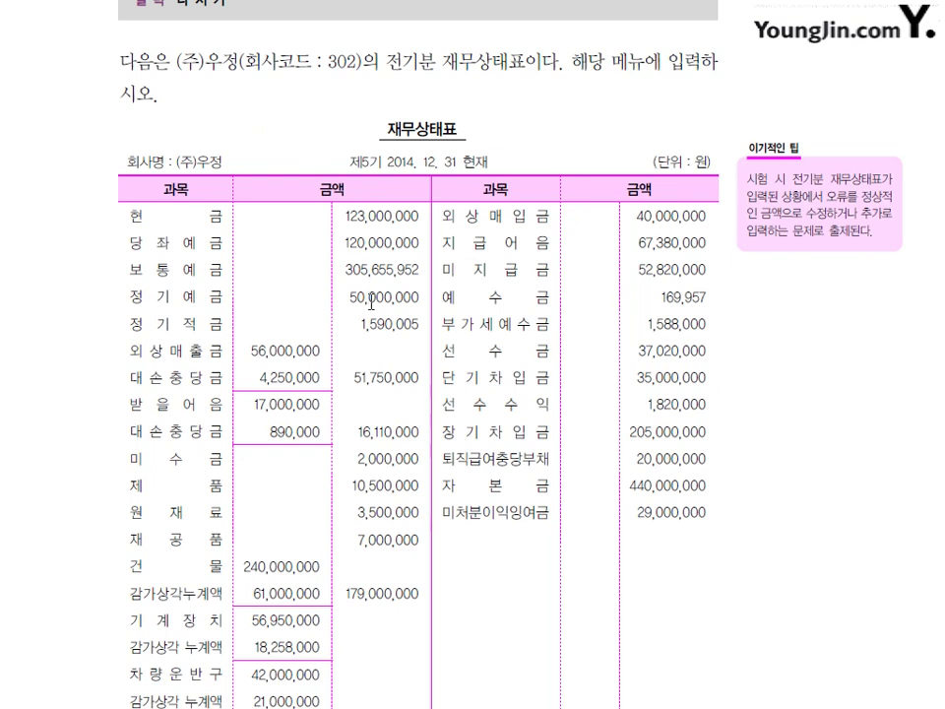
- Read the exercise's balance sheet for (주)우정 (company code 302) and the memo on how the 퇴직급여충당부채 is split
scroll(371, 303, down, 1)
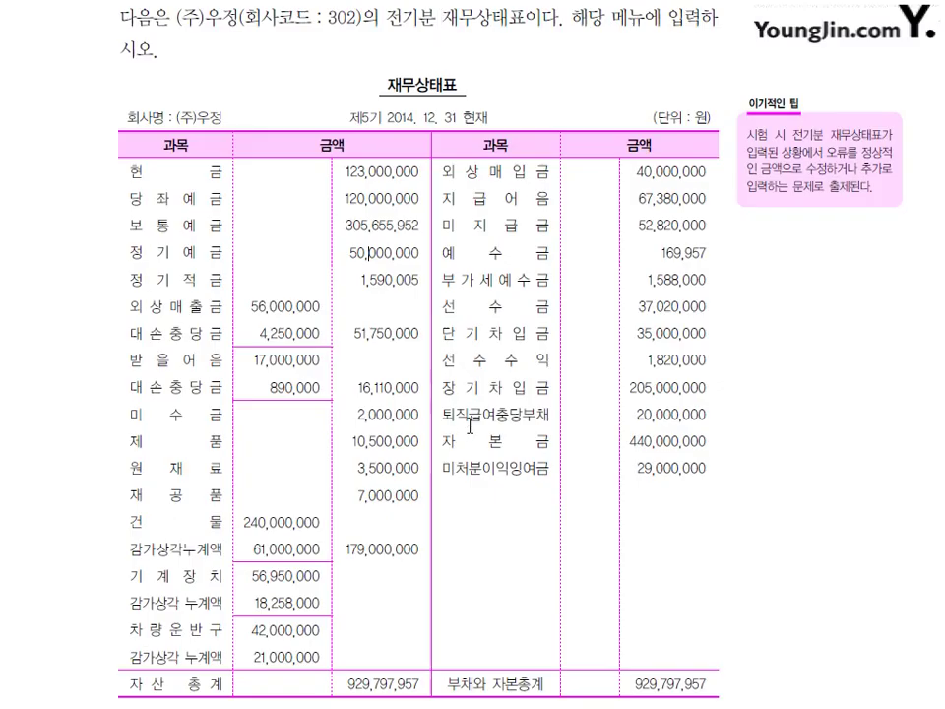
scroll(490, 430, down, 3)
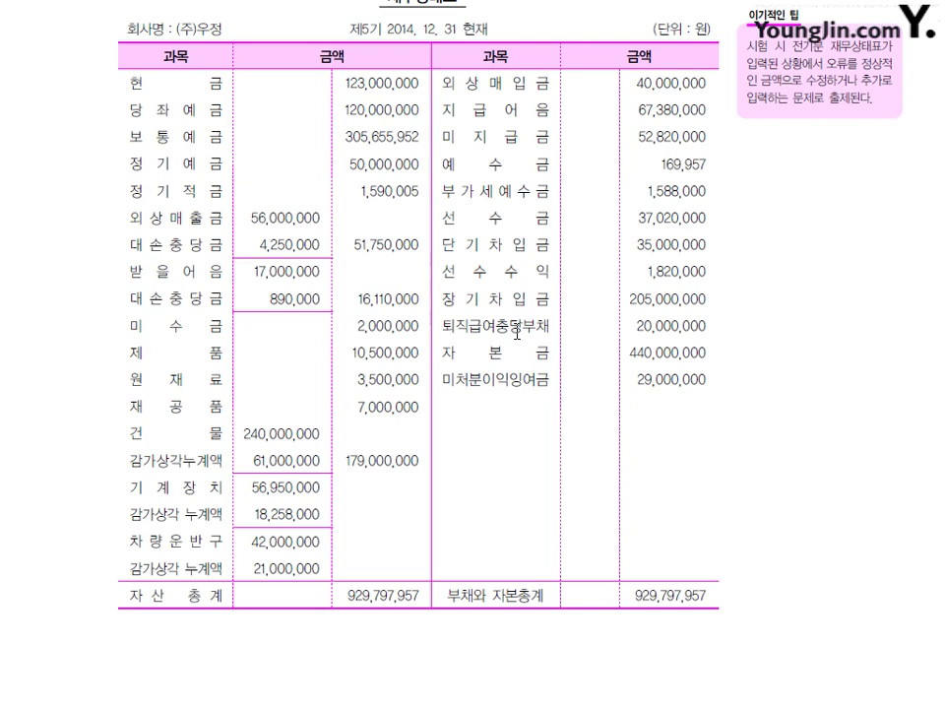
scroll(453, 393, down, 3)
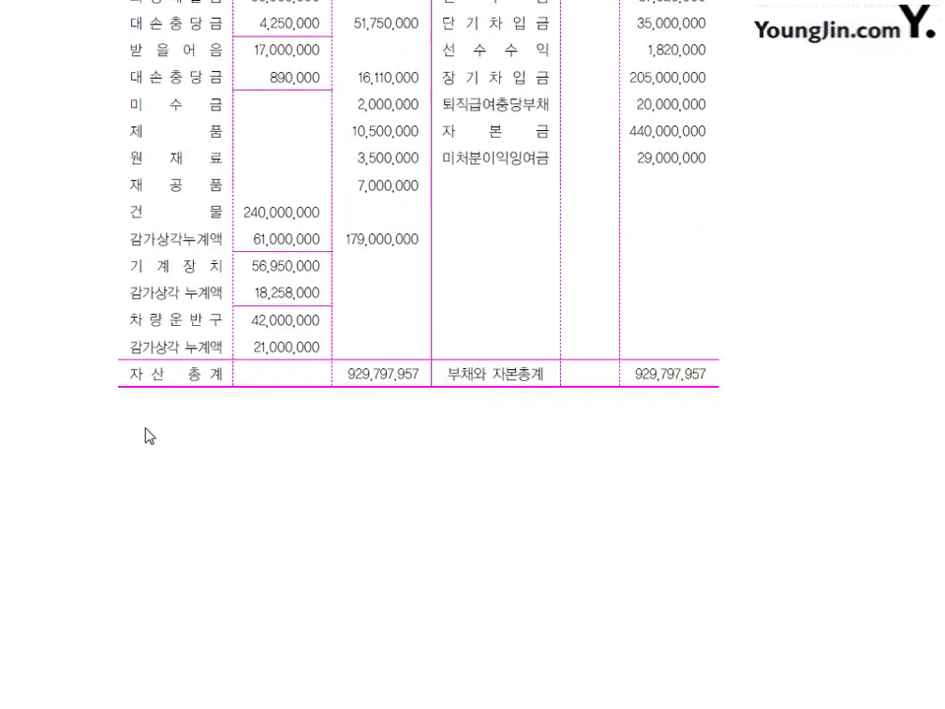
scroll(528, 394, up, 3)
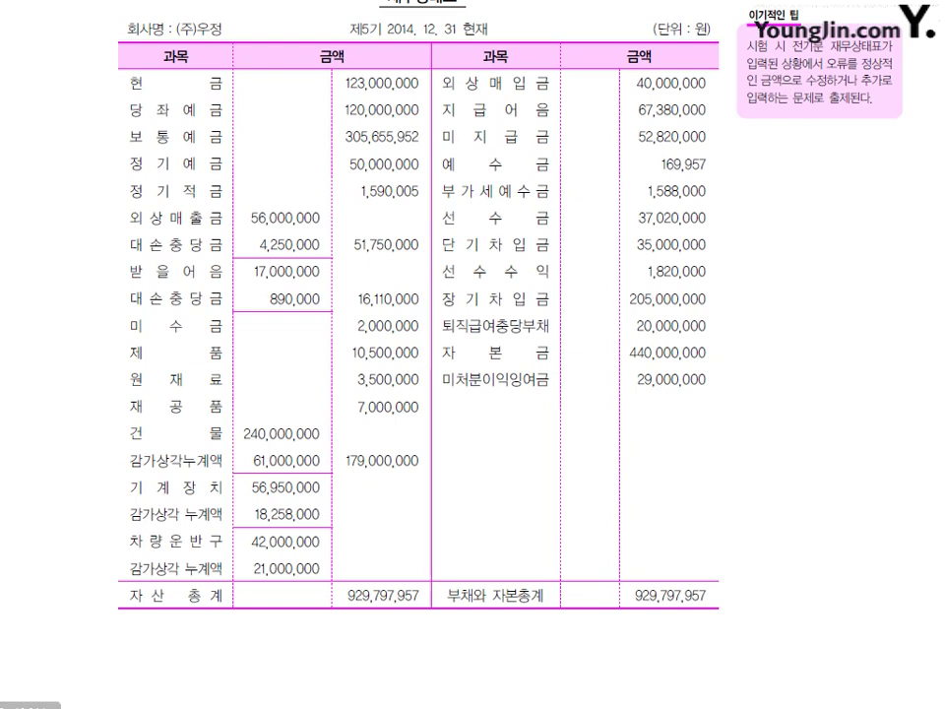
click(120, 702)
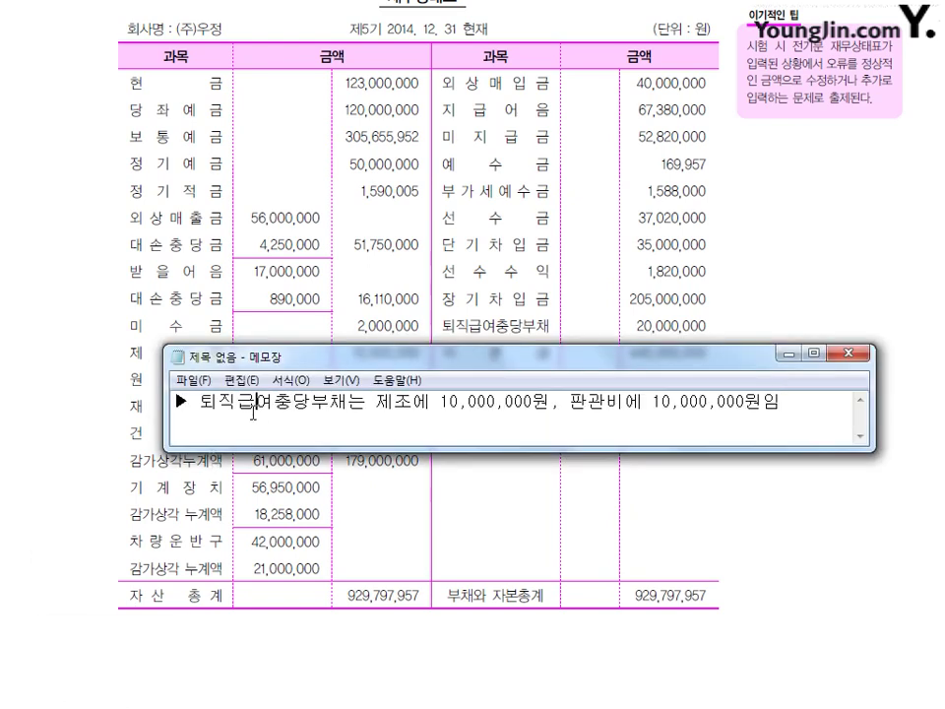
drag(181, 403, 552, 402)
click(441, 411)
click(681, 402)
click(789, 353)
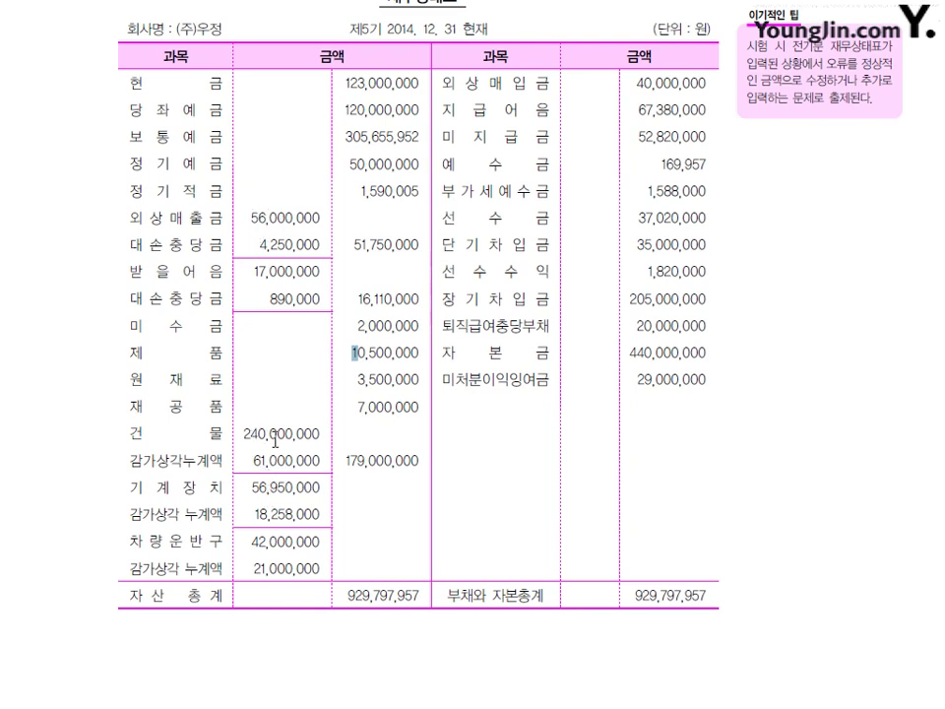
click(288, 400)
- Switch to the accounting program's 전기분재무상태표 for (주)우정 and enter account code 101 (현금) in the first asset row
mouse_move(59, 706)
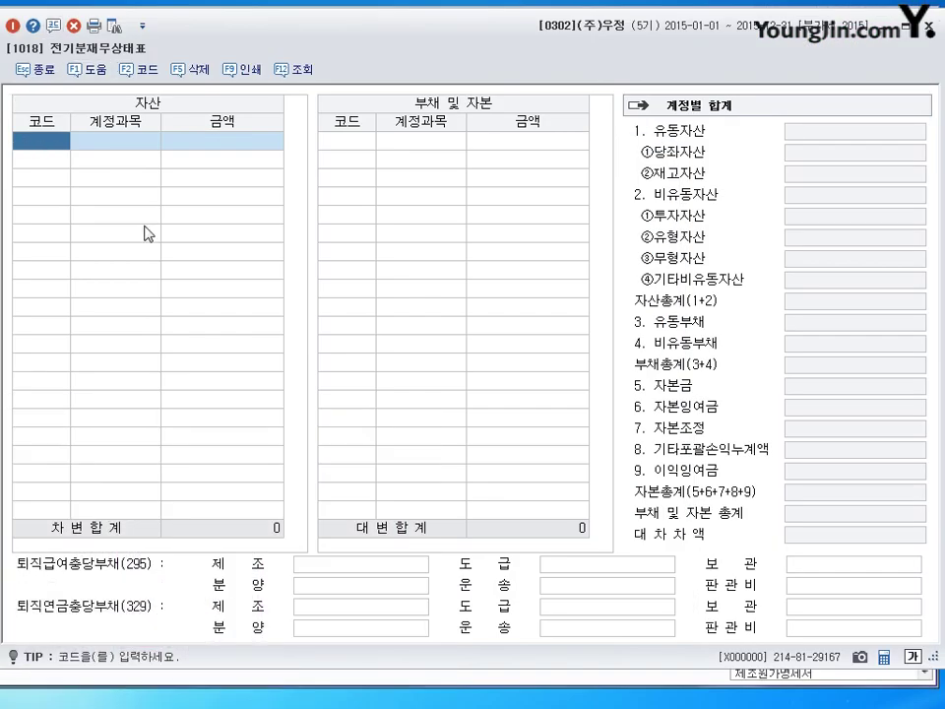
text(101)
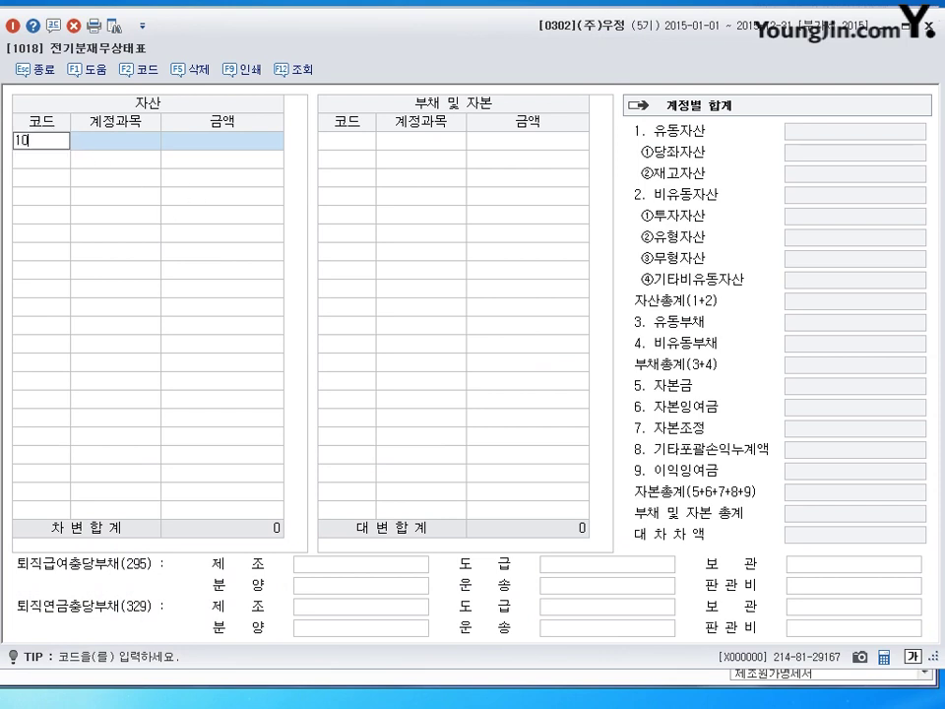
key(Return)
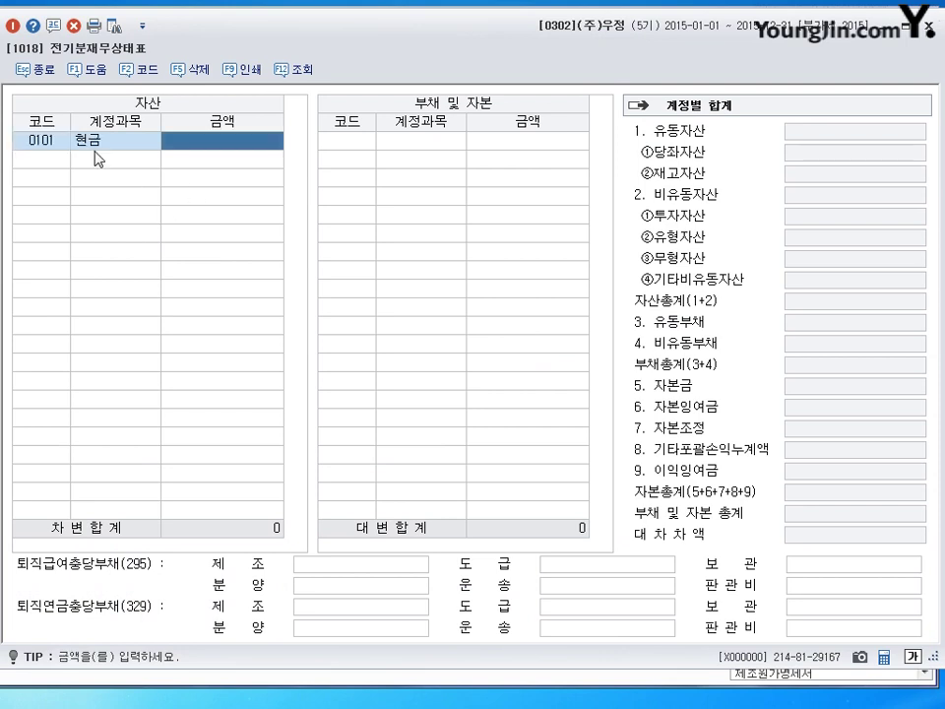
text(123000000)
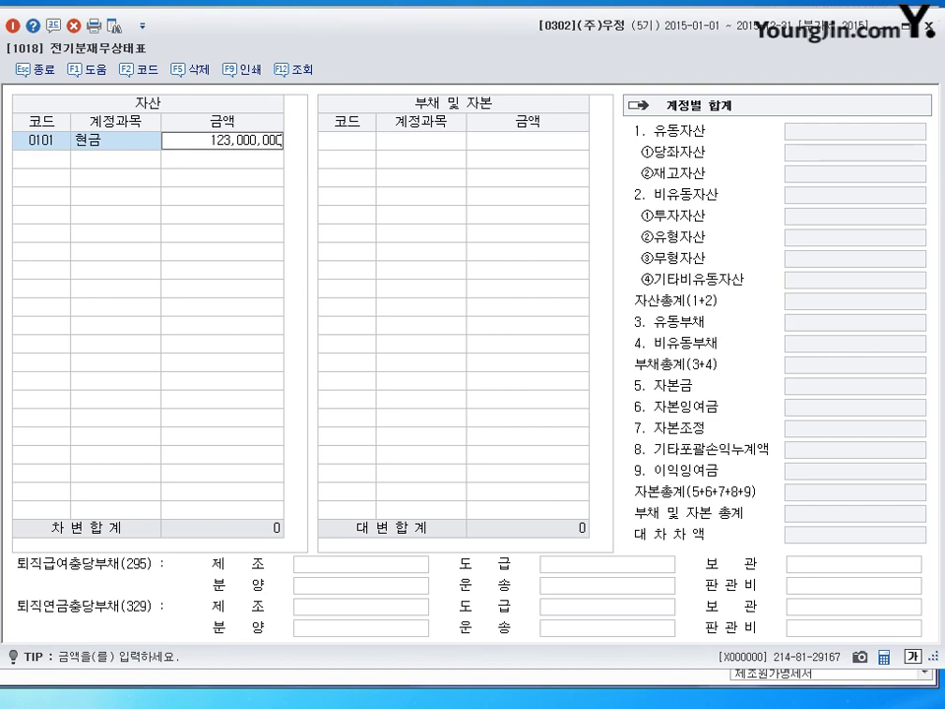
key(BackSpace)
key(BackSpace)
key(BackSpace)
key(BackSpace)
key(BackSpace)
key(BackSpace)
key(BackSpace)
key(BackSpace)
key(BackSpace)
- Set the 현금 (0101) amount to 123,000,000
text(123)
text(000)
text(000)
key(Return)
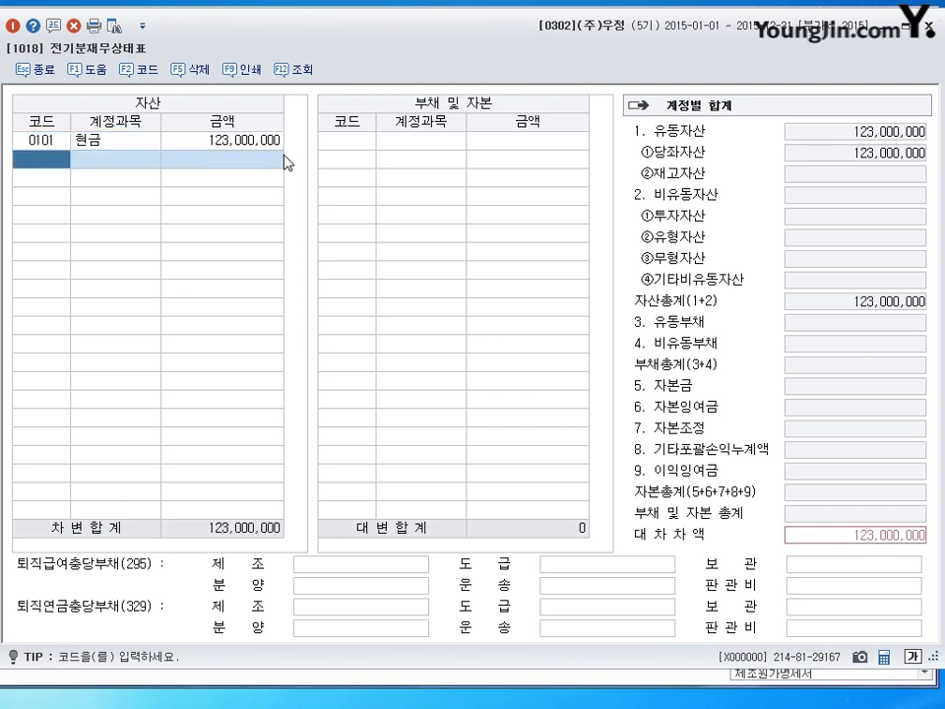
- Look up the account by the name 당좌 and add 당좌예금 (0102) to the assets with an amount of 120,000,000
text(당ㅈ)
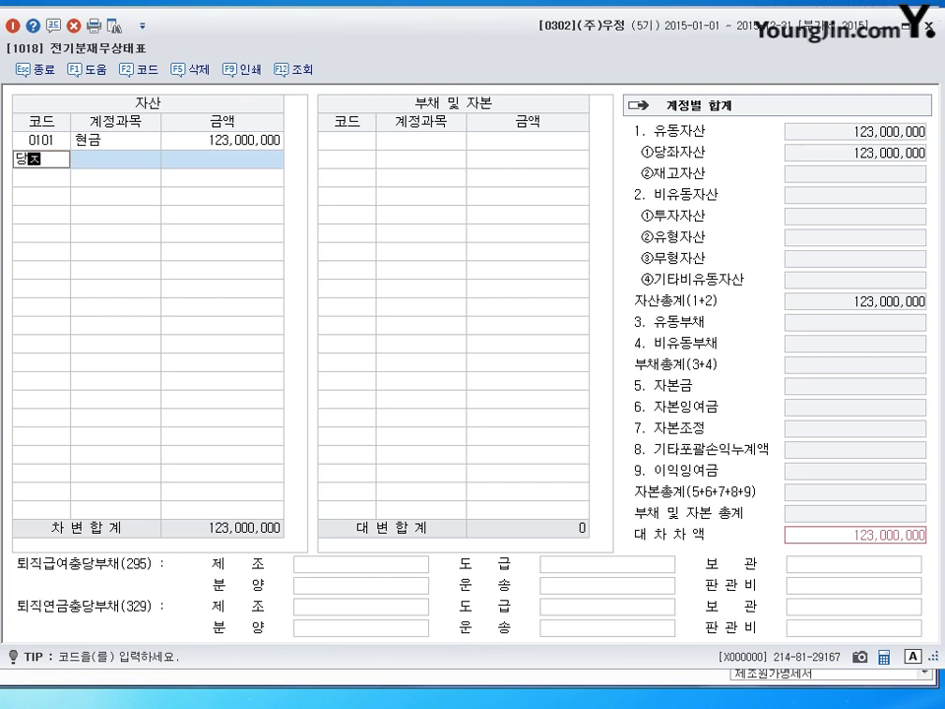
text(ㅘ)
key(Return)
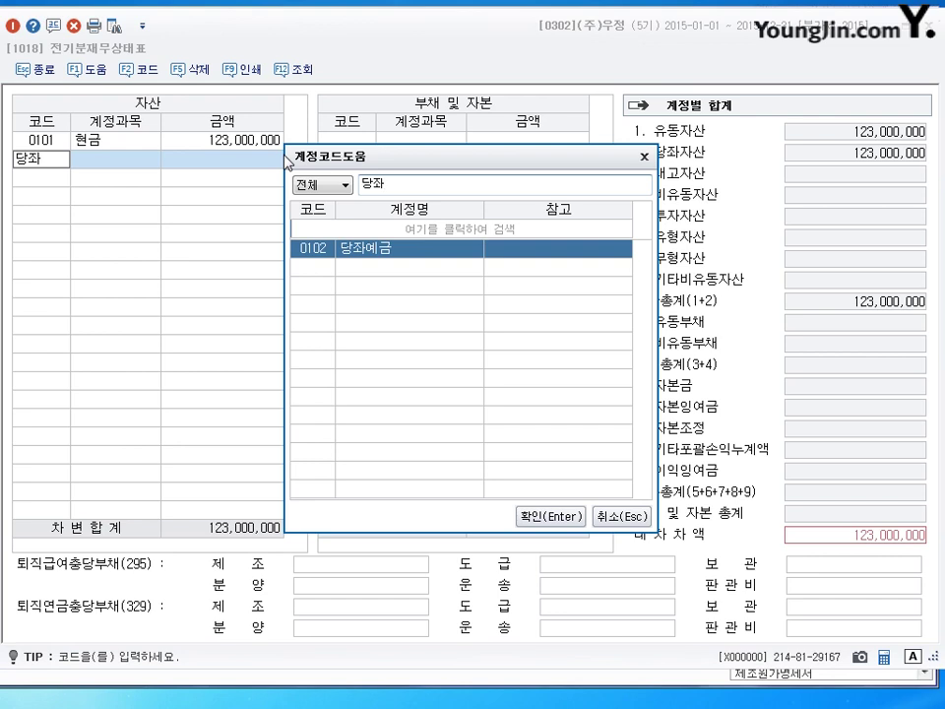
key(Return)
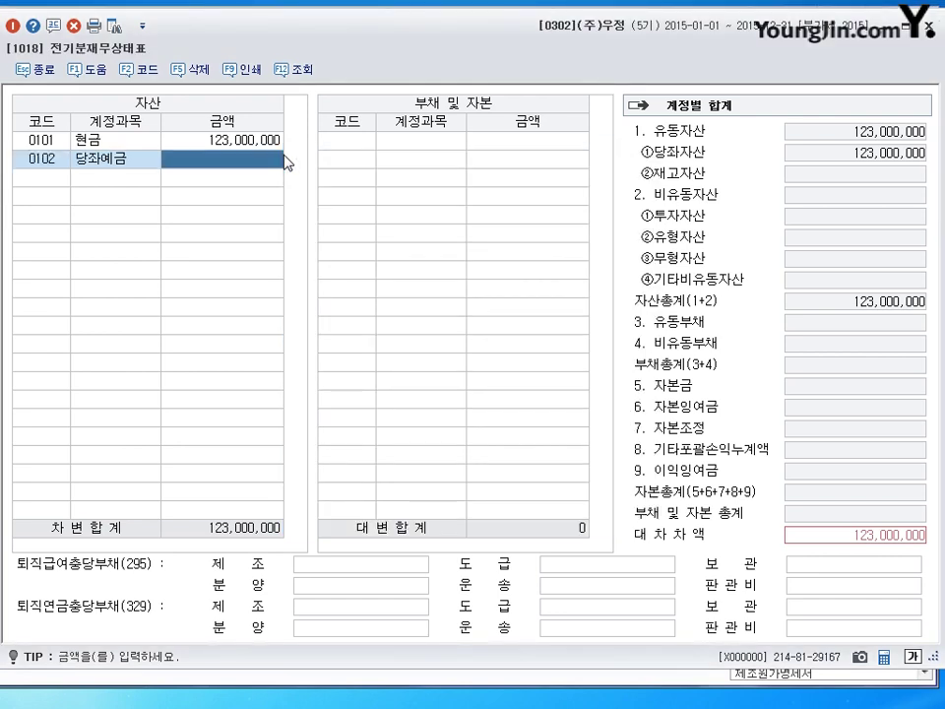
text(120000000)
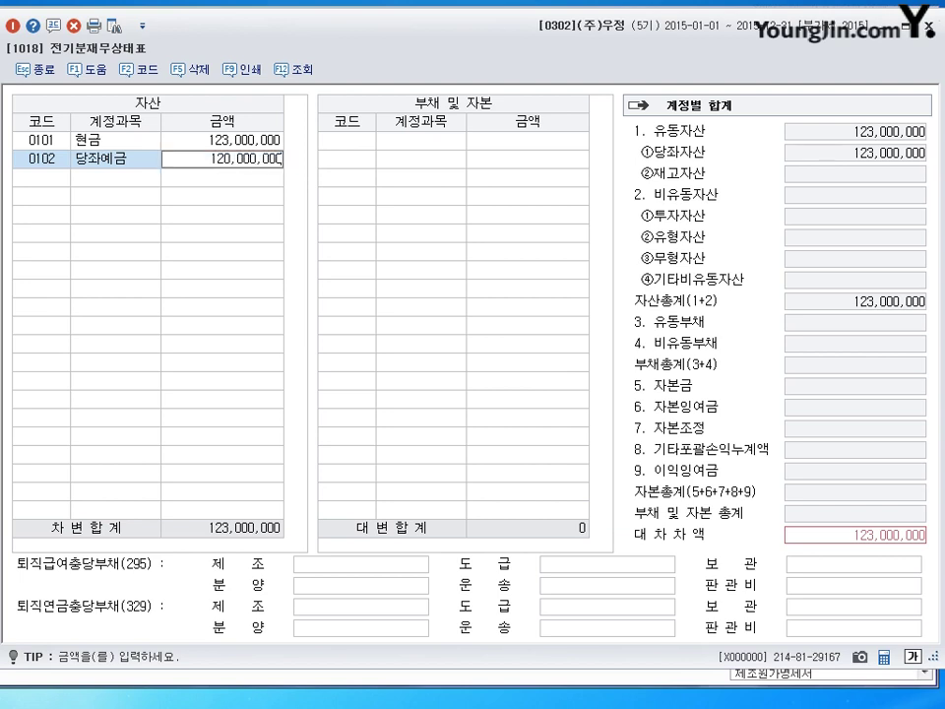
key(Return)
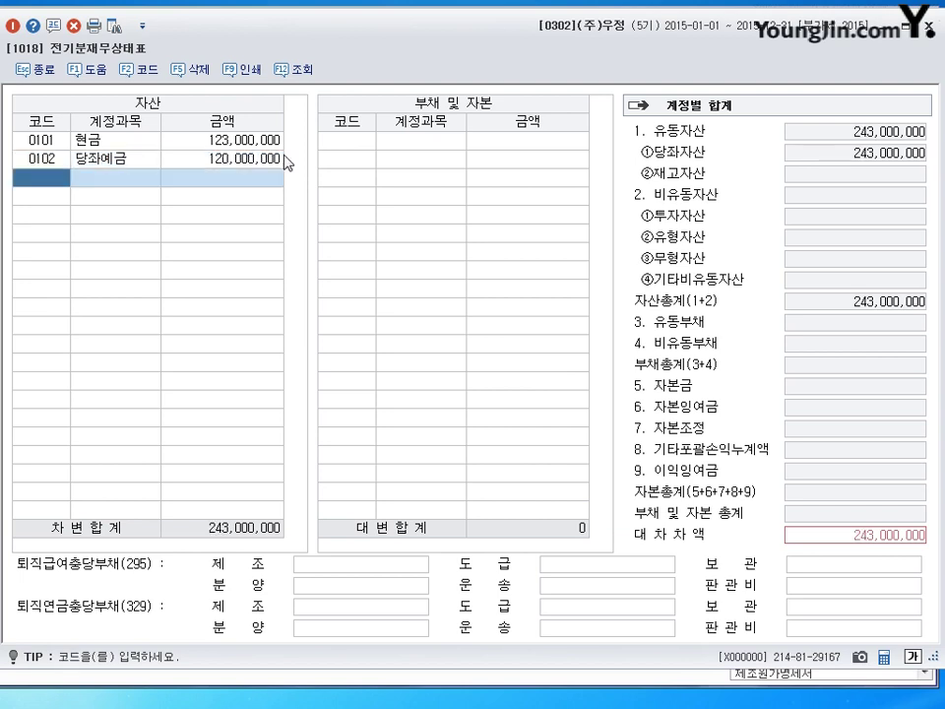
- Look up the account by the name 보통 and add 보통예금 (0103) to the assets with an amount of 305,655,952
key(Hangul)
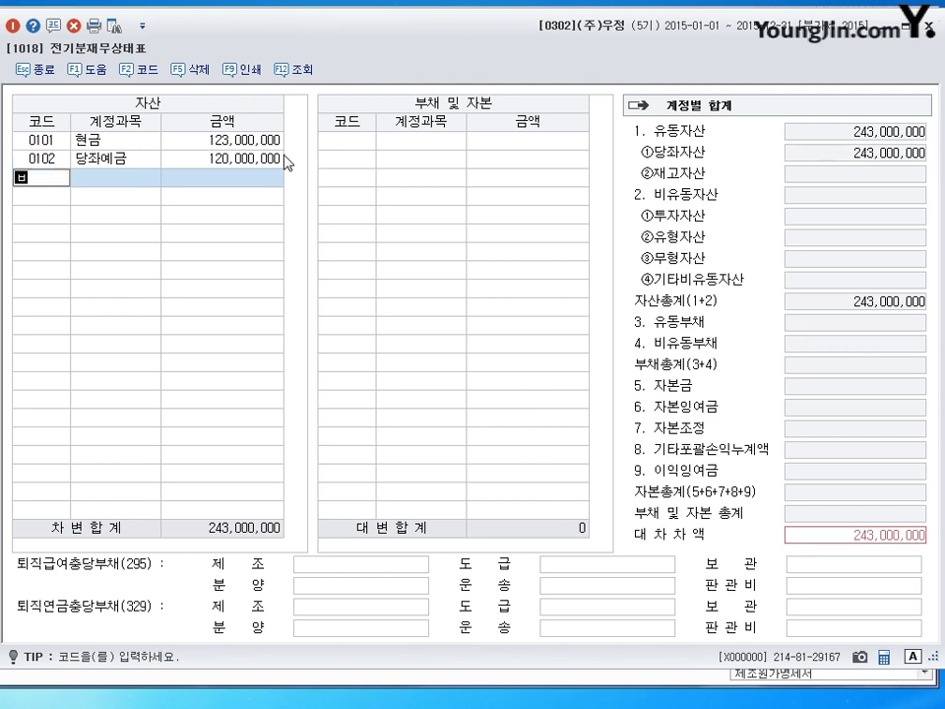
text(보통)
key(Return)
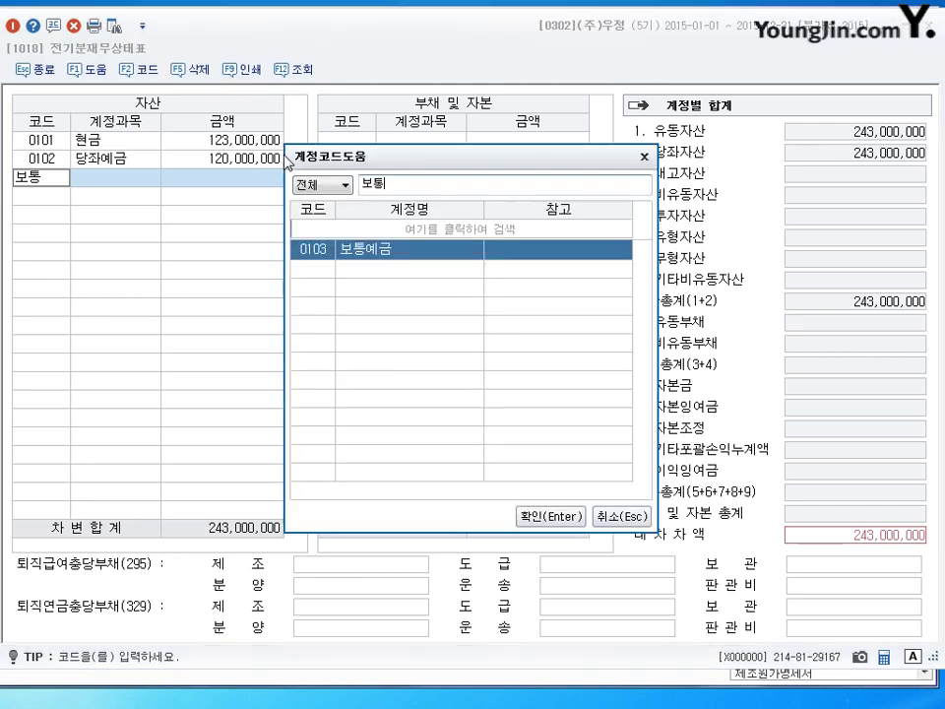
key(Return)
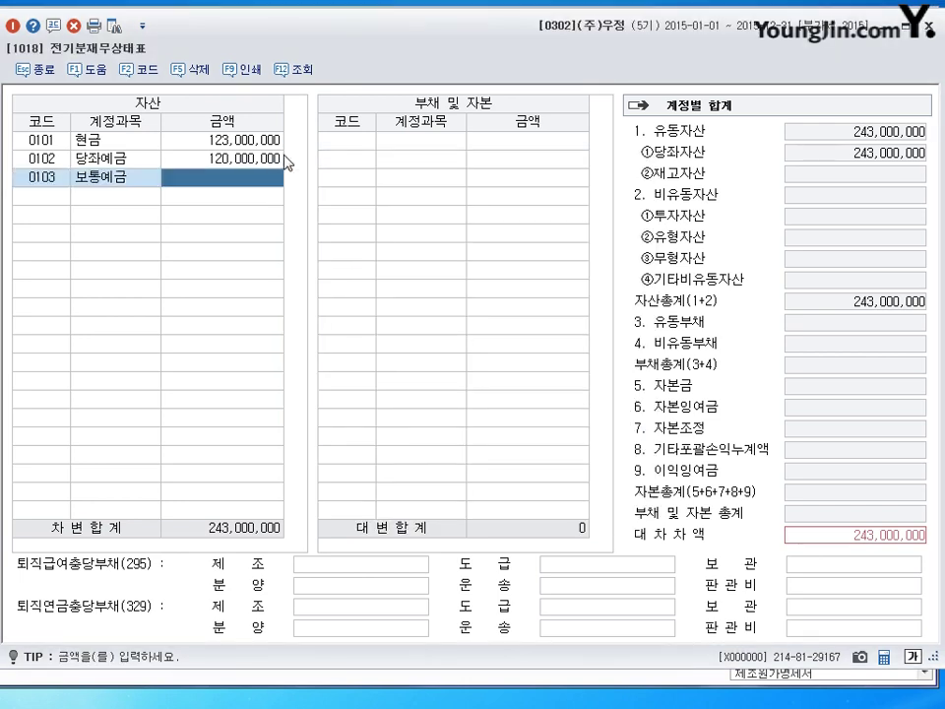
text(305)
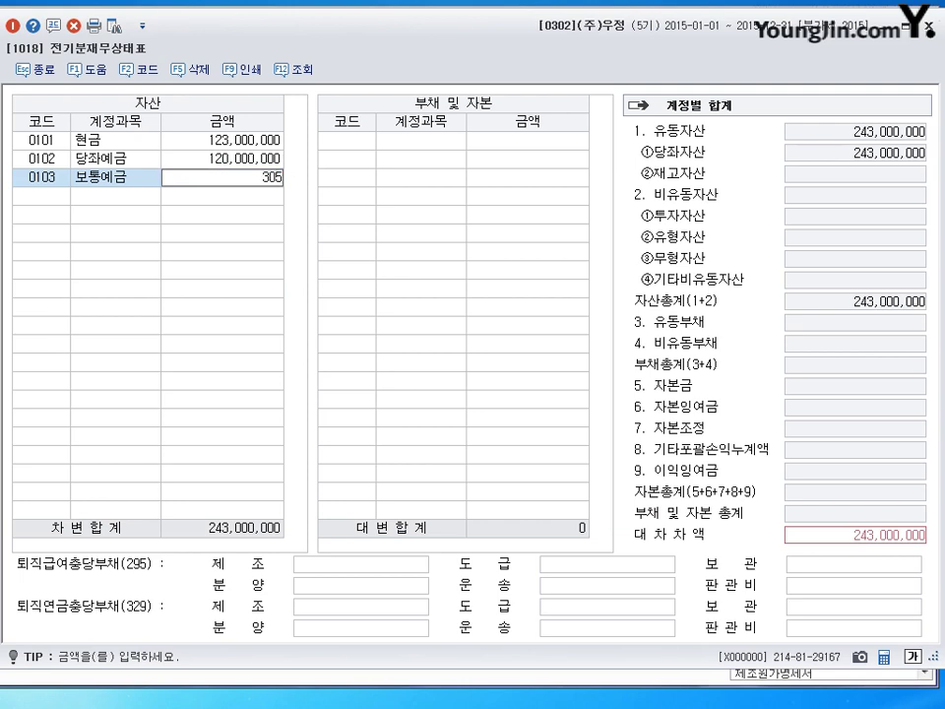
text(,655,952)
key(Return)
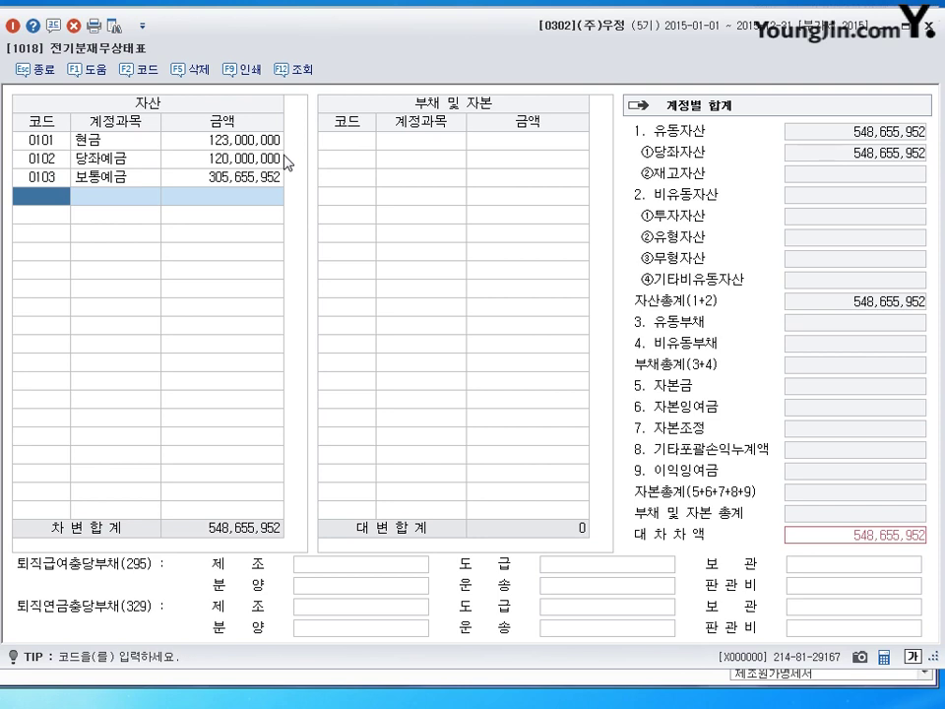
- Look up the account by the name 정기 and add 정기예금 (0105) to the assets with an amount of 50,000,000
text(현)
key(BackSpace)
key(Hangul)
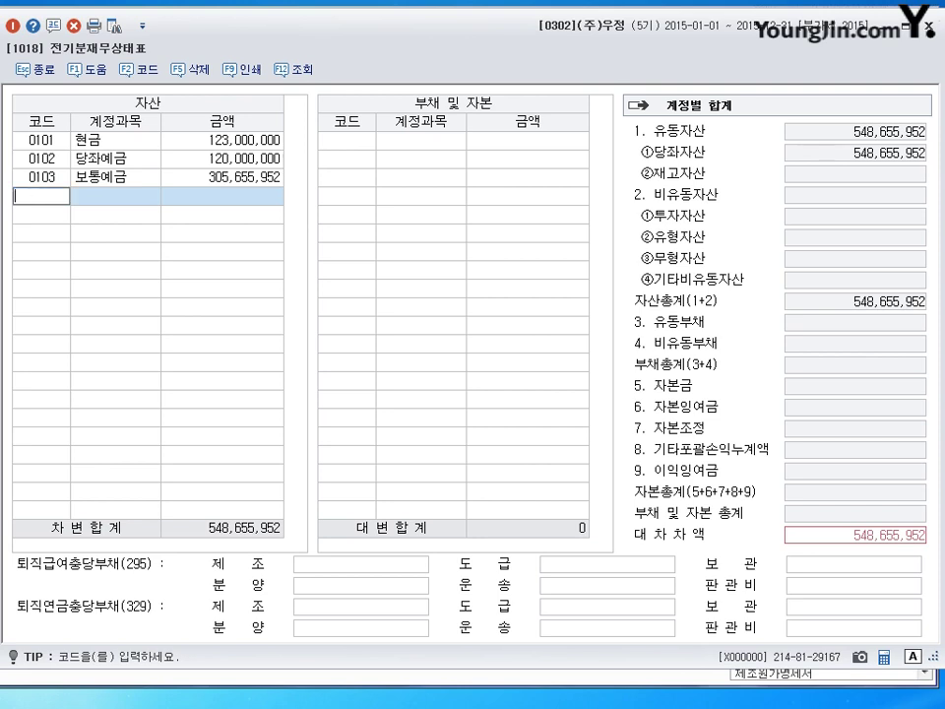
key(Hangul)
text(정기)
key(Return)
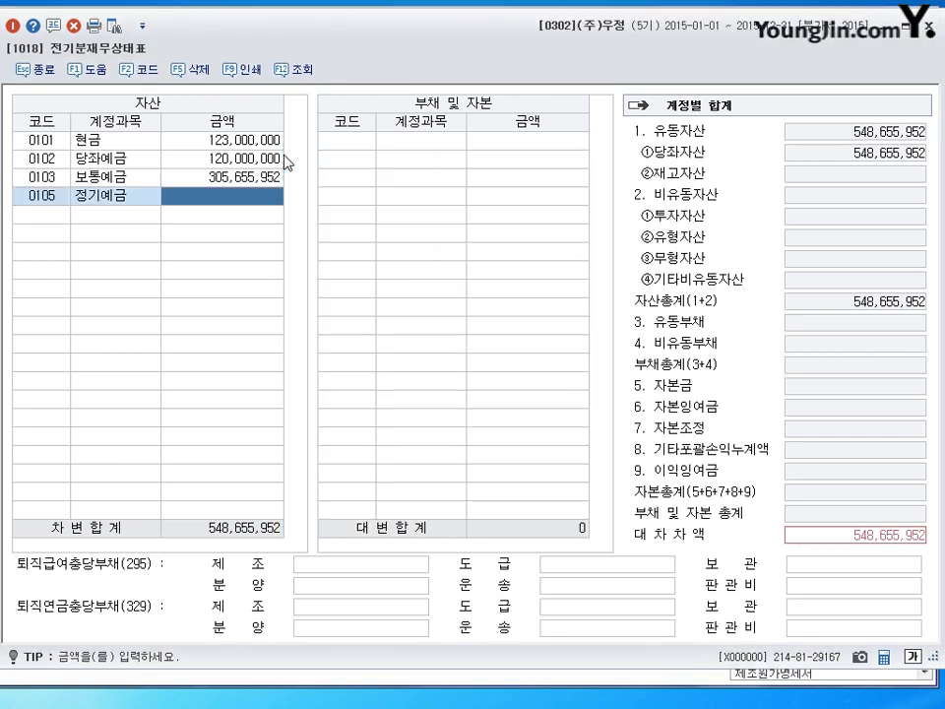
text(50000000)
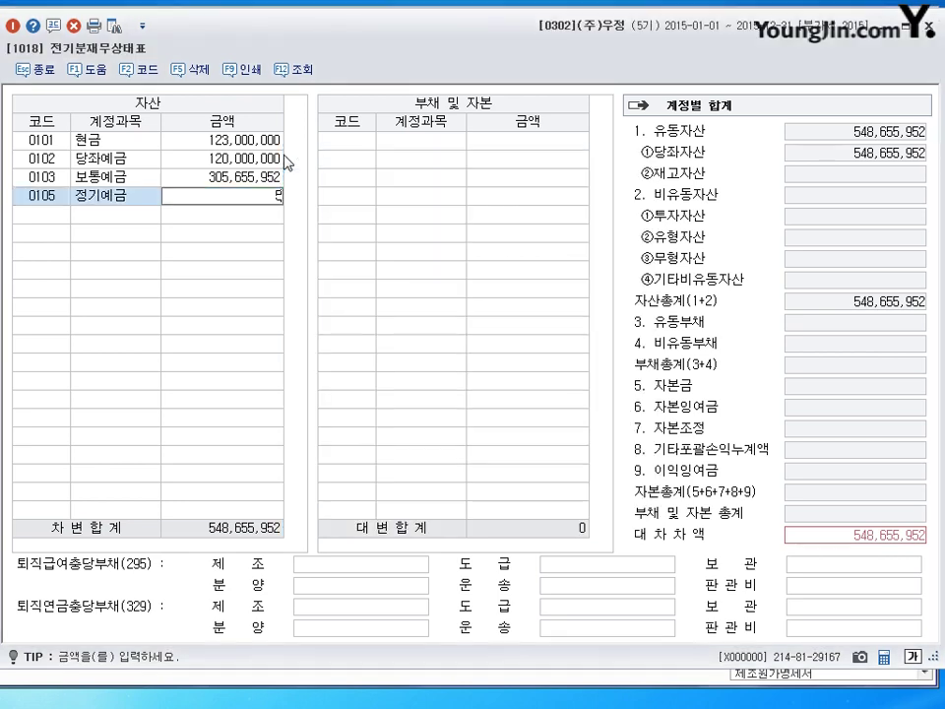
key(Return)
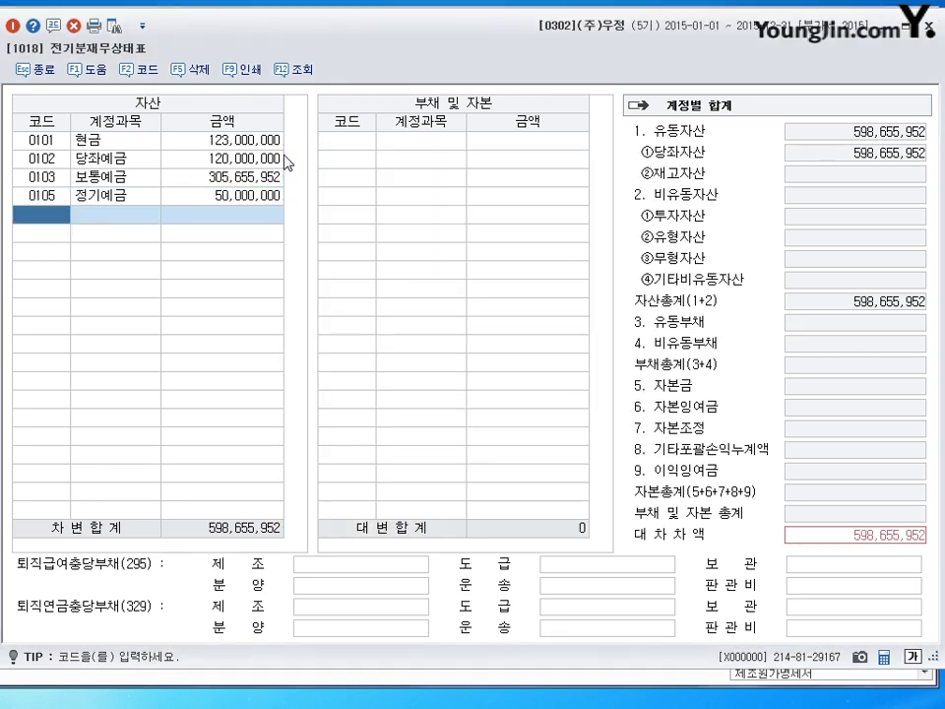
- Look up the account by the name 정기 and add 정기적금 (0106) to the assets with an amount of 1,590,005
text(정기)
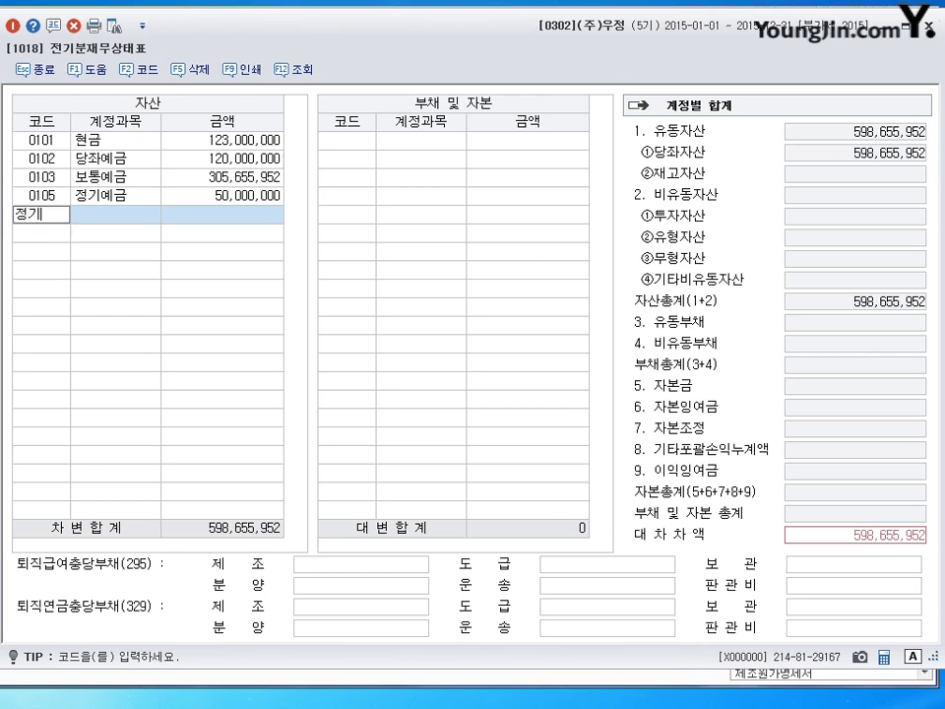
key(Return)
key(Escape)
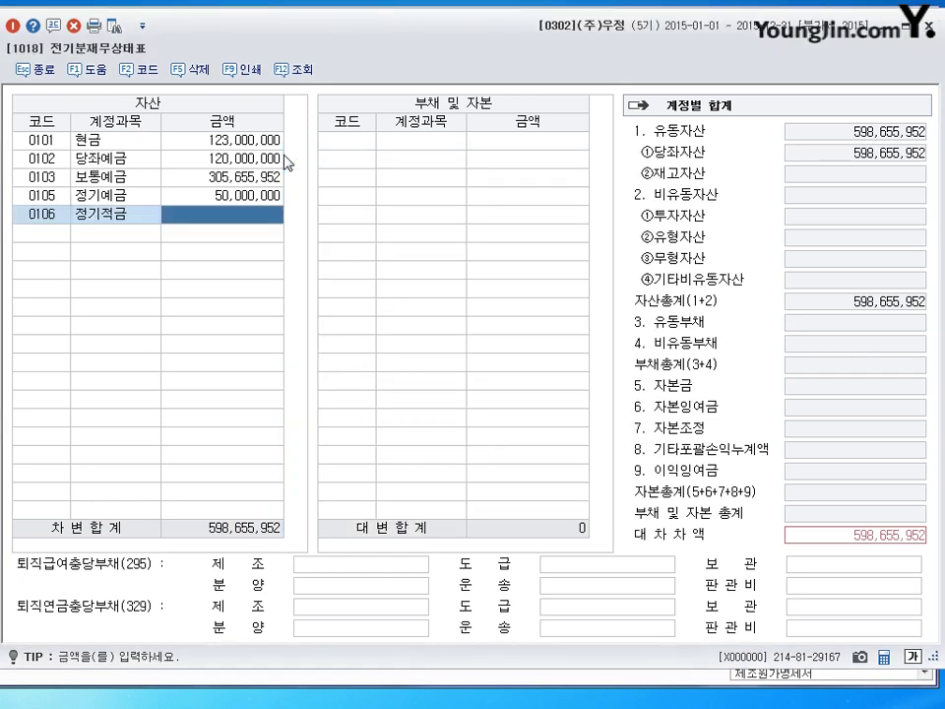
text(159)
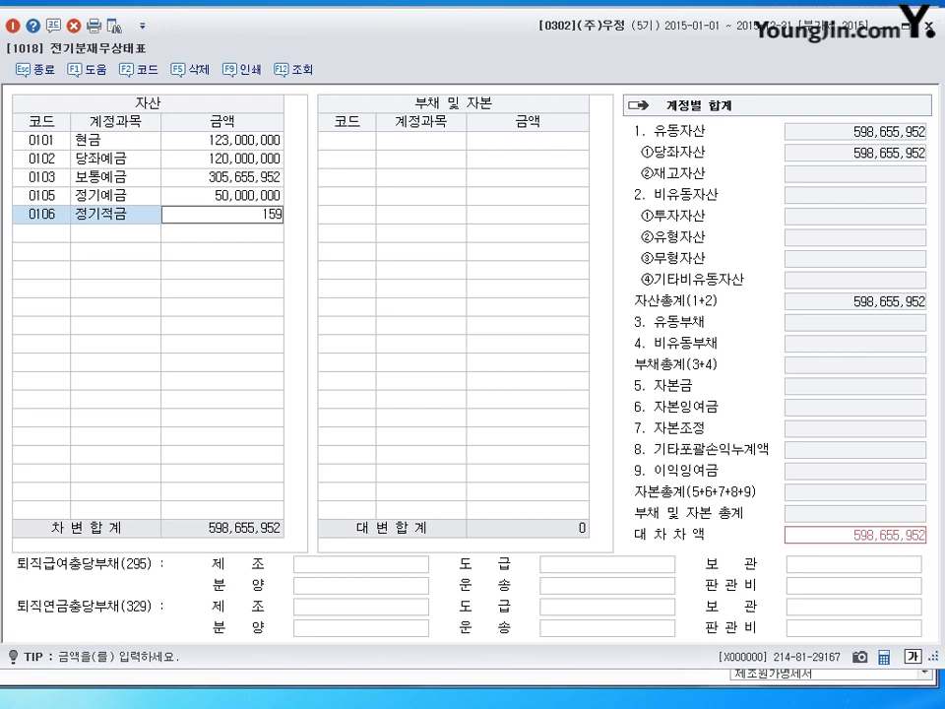
text(6)
text(005)
key(Return)
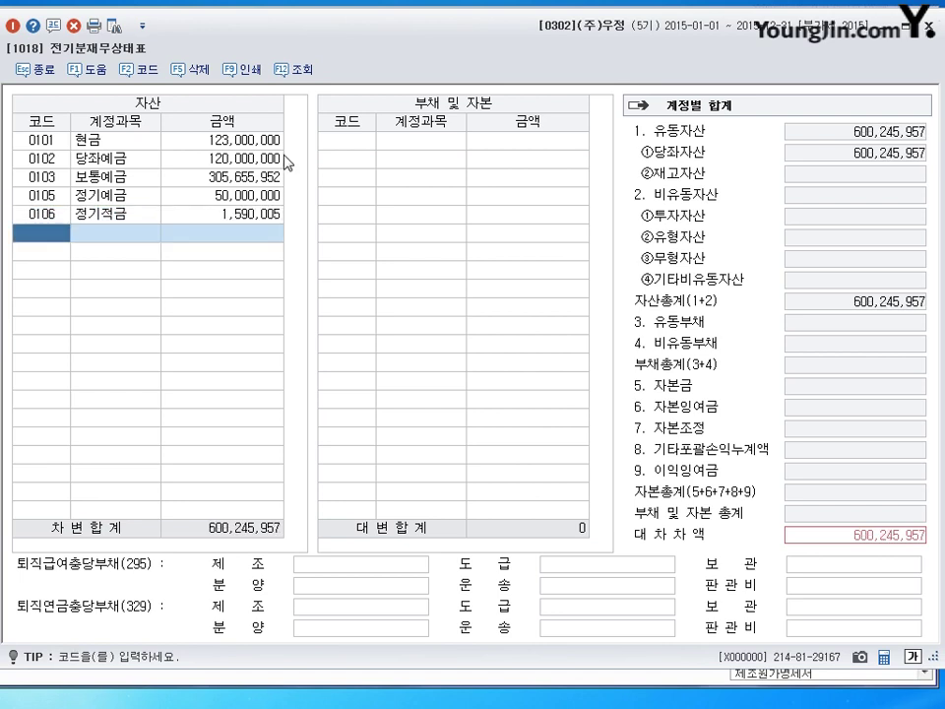
- Look up the account by name and add 외상매출금 (0108) to the assets with an amount of 56,000,000
text(외상매출)
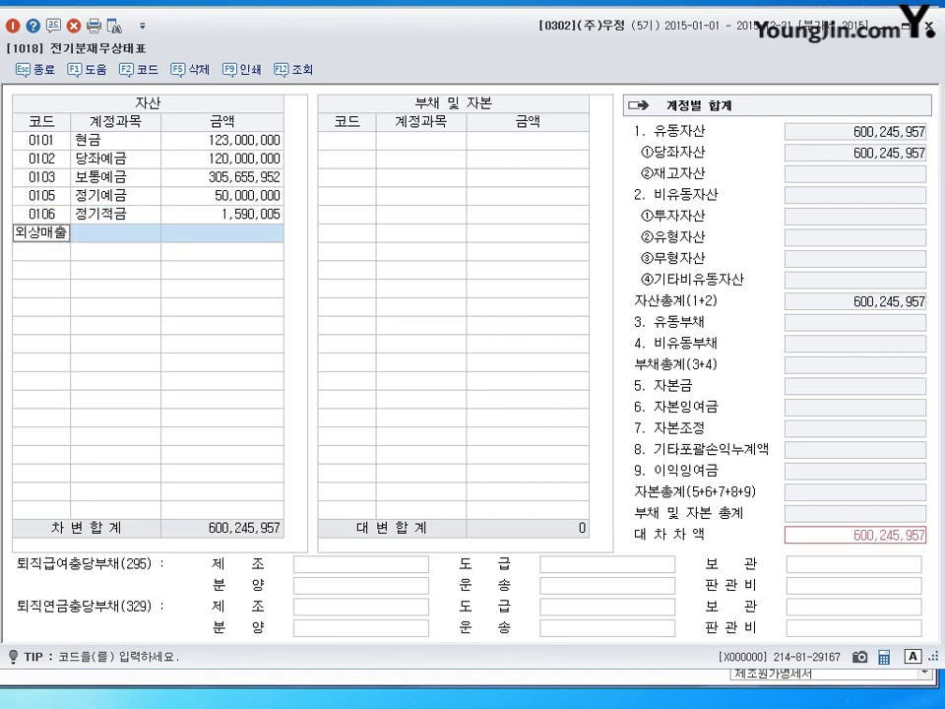
key(BackSpace)
key(BackSpace)
key(Return)
key(Return)
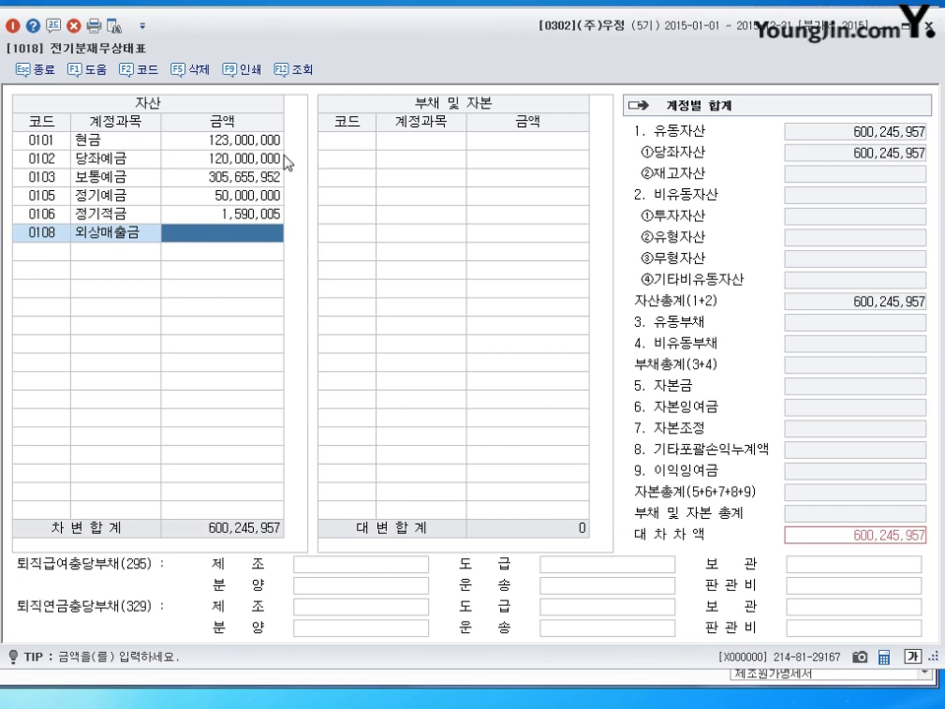
text(56000000)
key(Return)
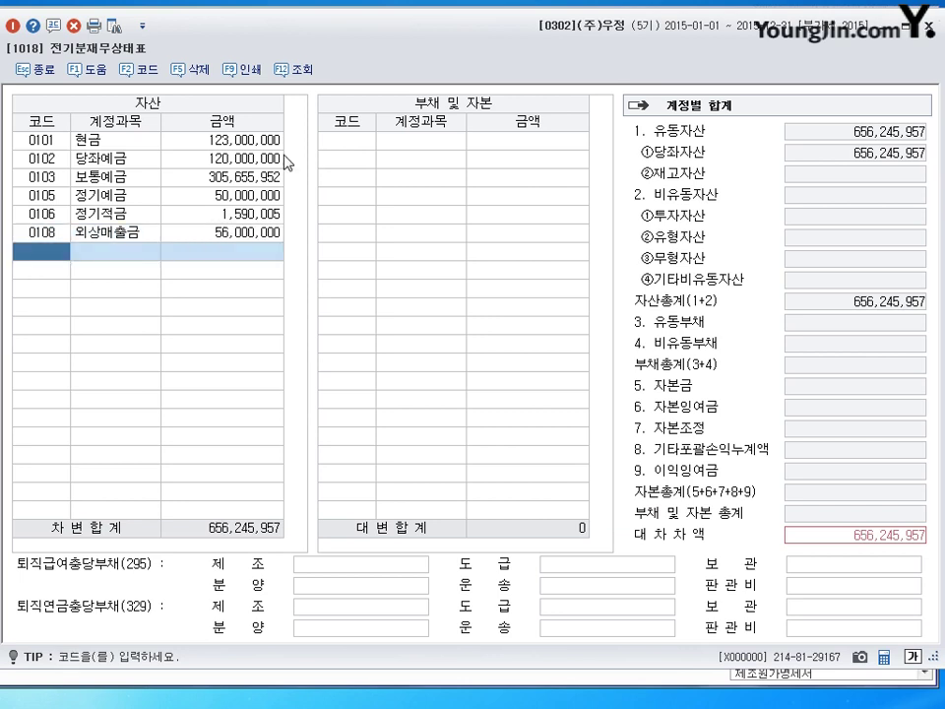
- Look up the account by the name 대손 and add the 외상매출금 allowance 대손충당금 (0109) with an amount of 4,250,000
text(대손)
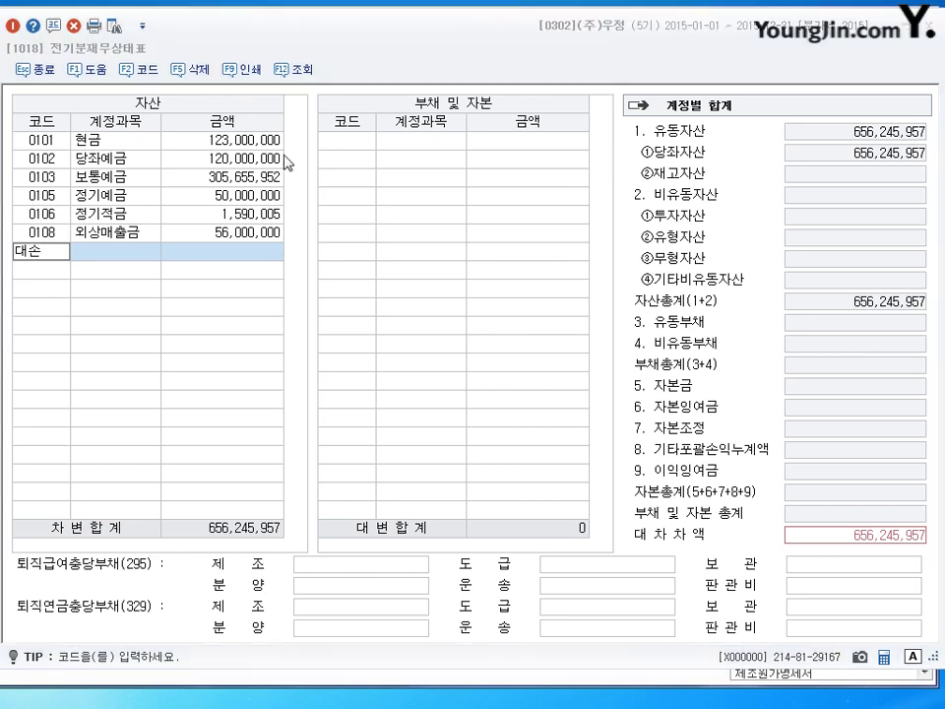
key(Return)
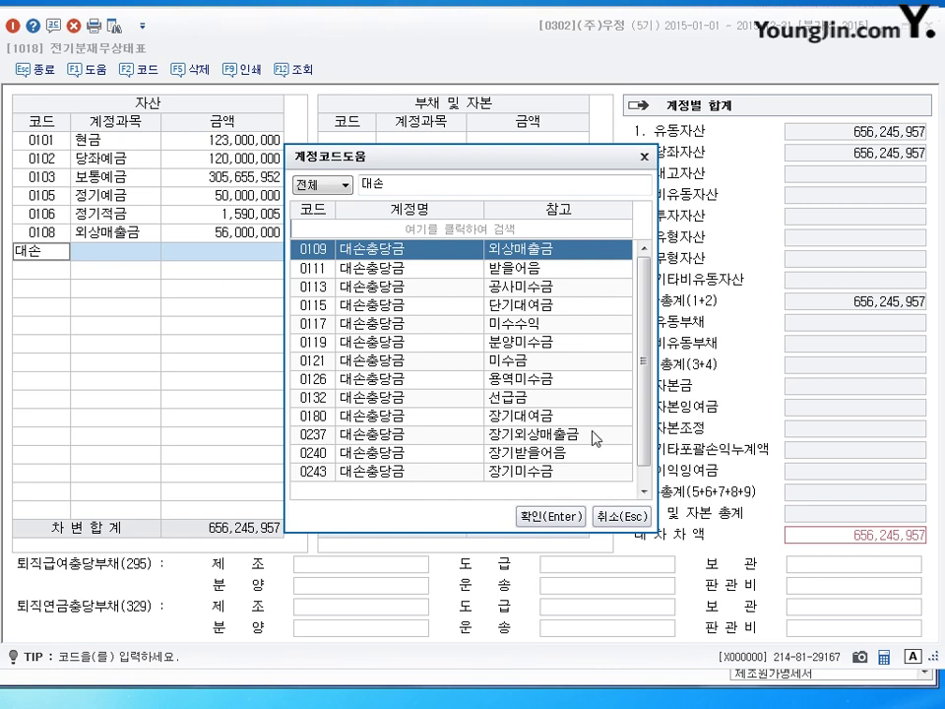
click(546, 516)
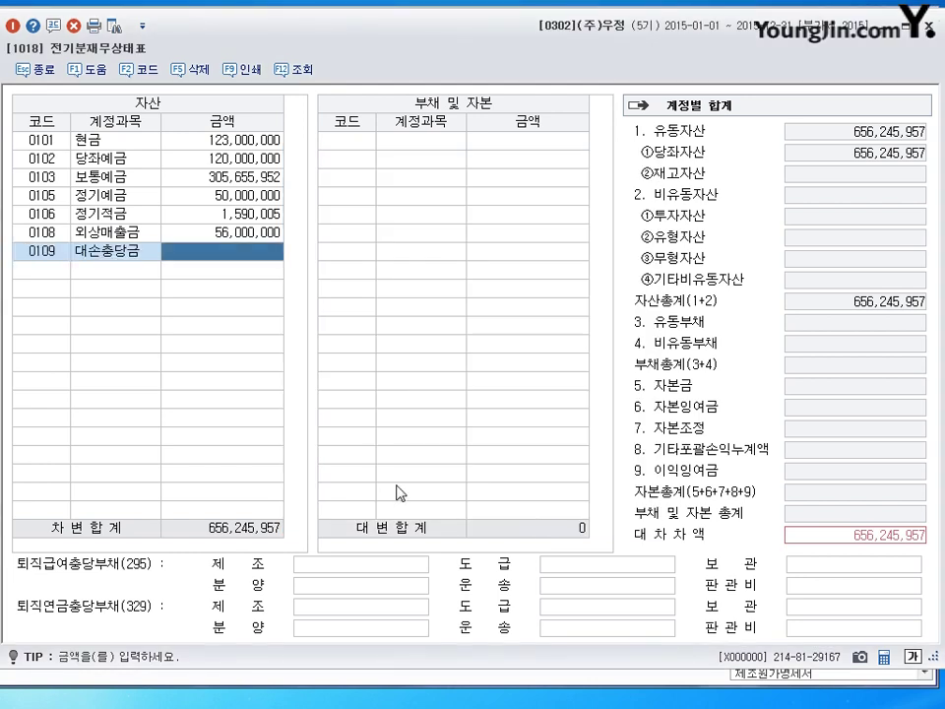
text(4250000)
key(Return)
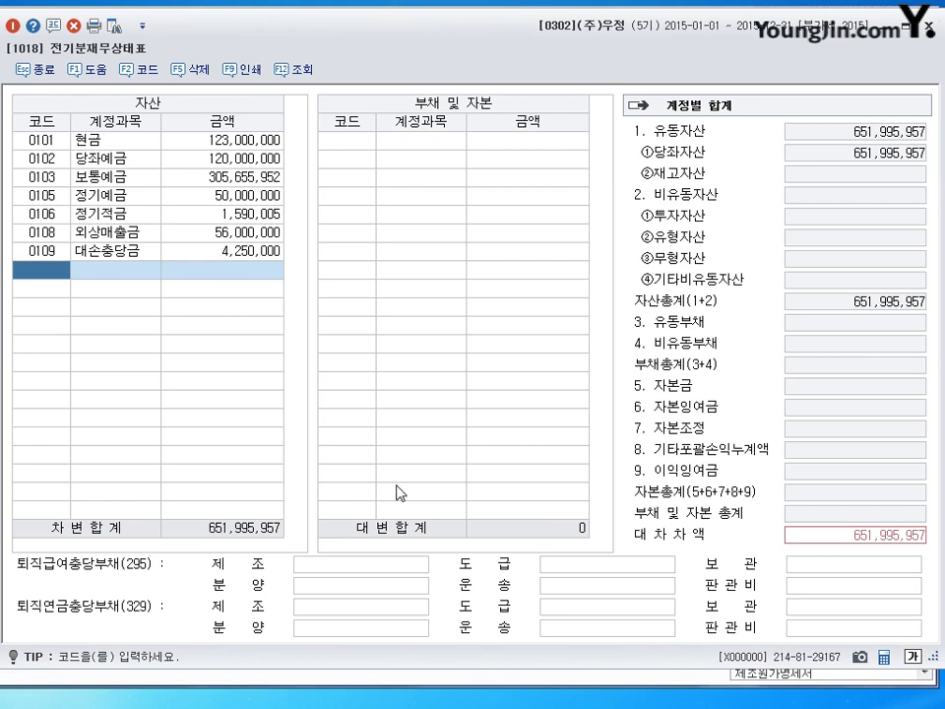
- Look up the account by the name 받을 and add 받을어음 (0110) to the assets with an amount of 17,000,000
text(받을)
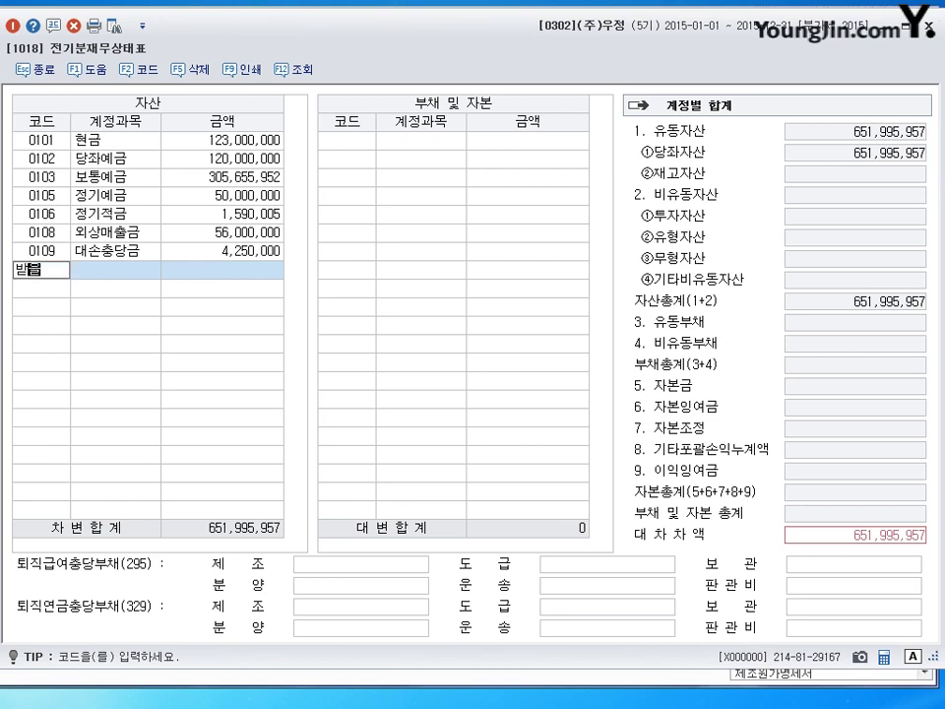
key(Return)
key(Return)
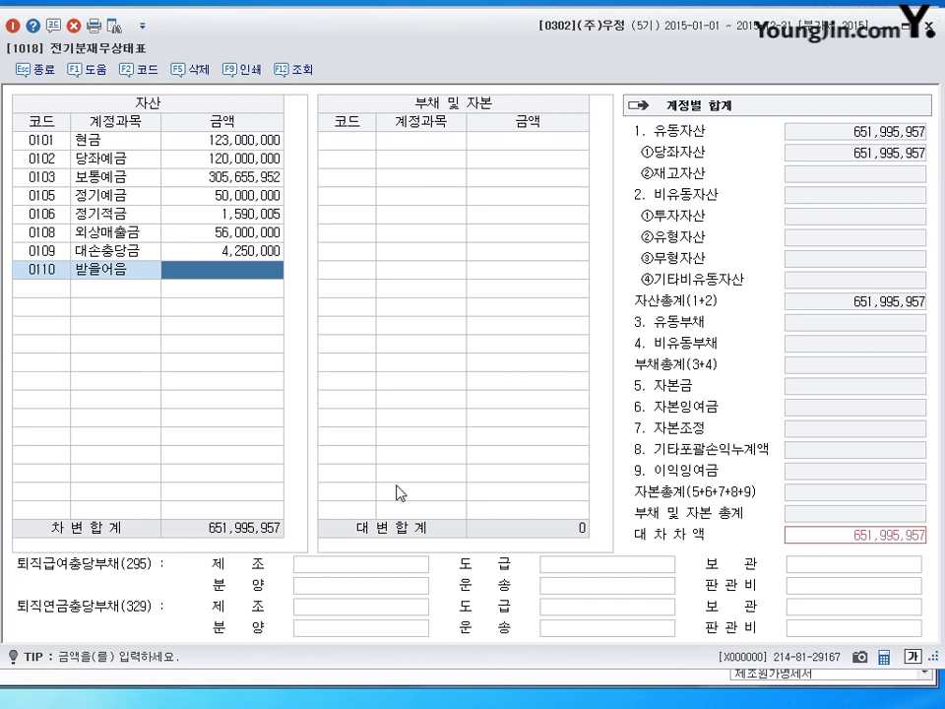
text(17000000)
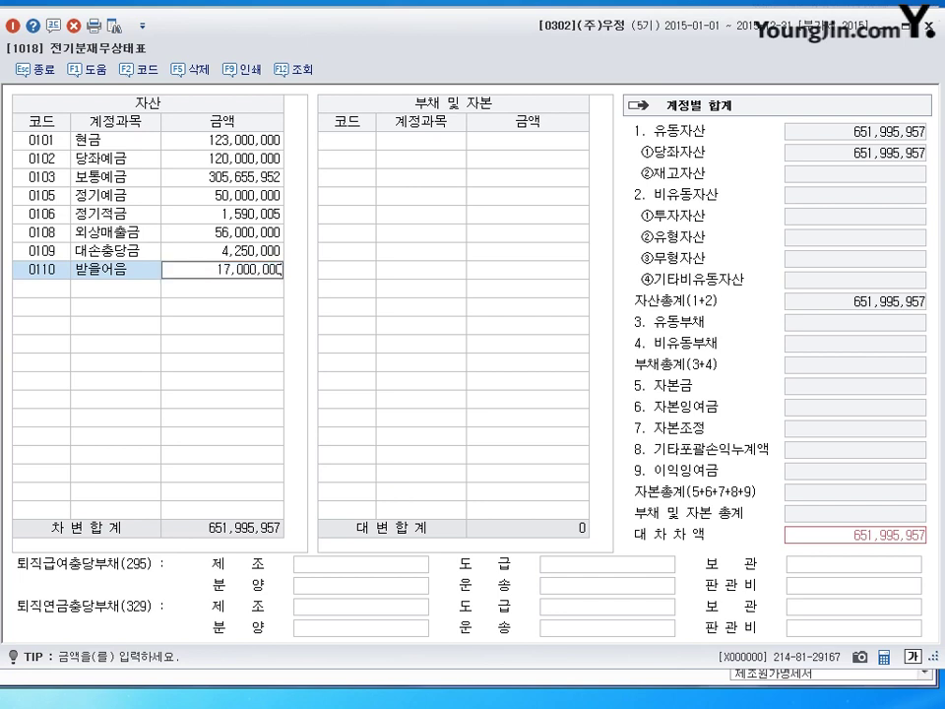
key(Return)
- Add the 받을어음 allowance 대손충당금 by its code 111 with an amount of 890,000
key(Hangul)
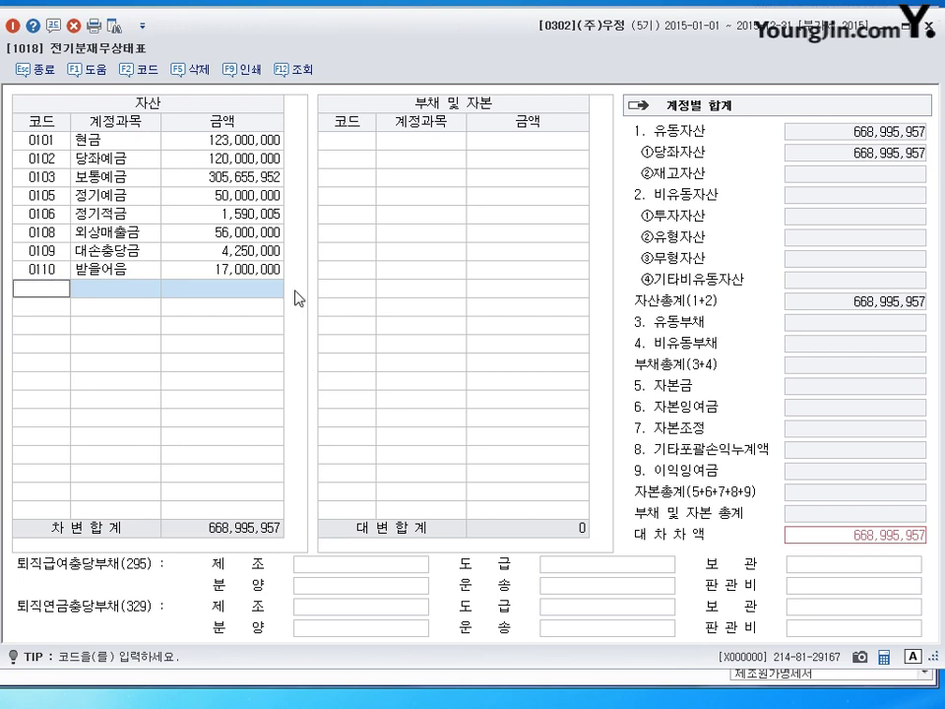
text(111)
key(Return)
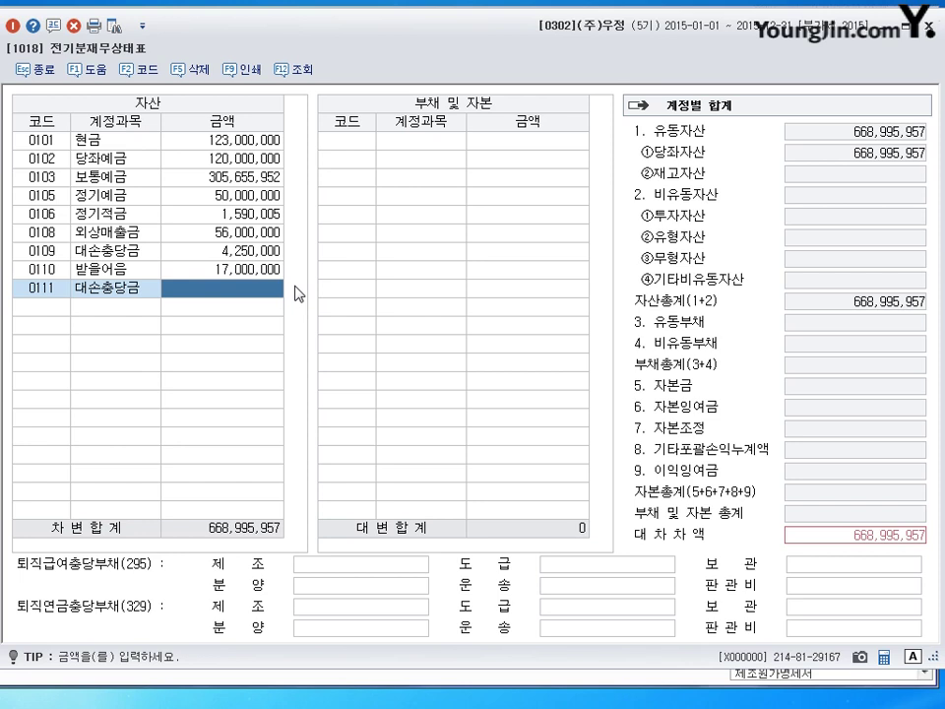
text(8900000)
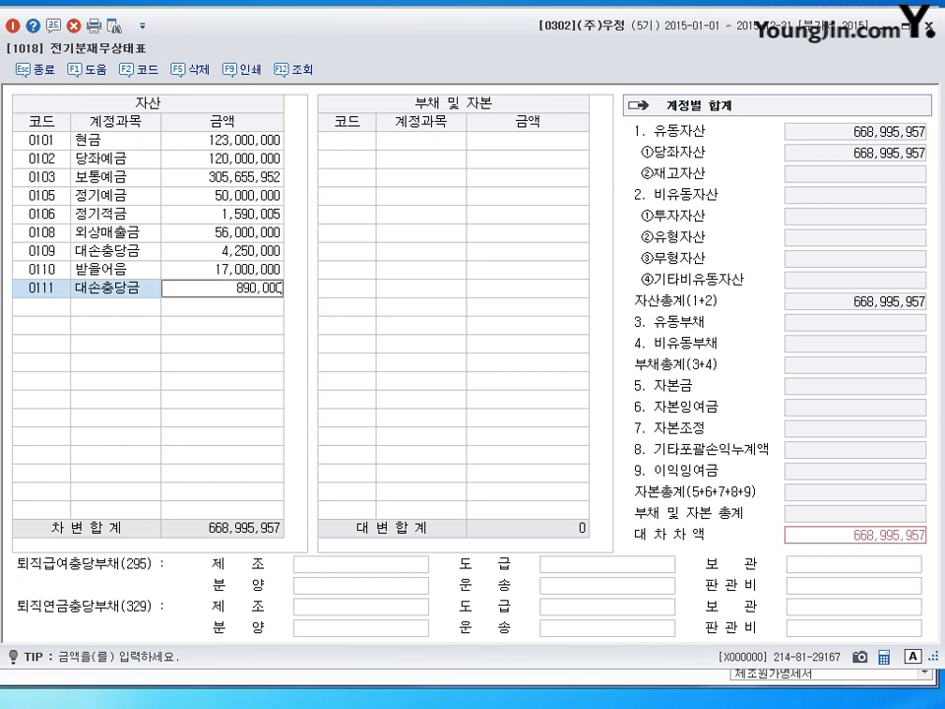
key(Return)
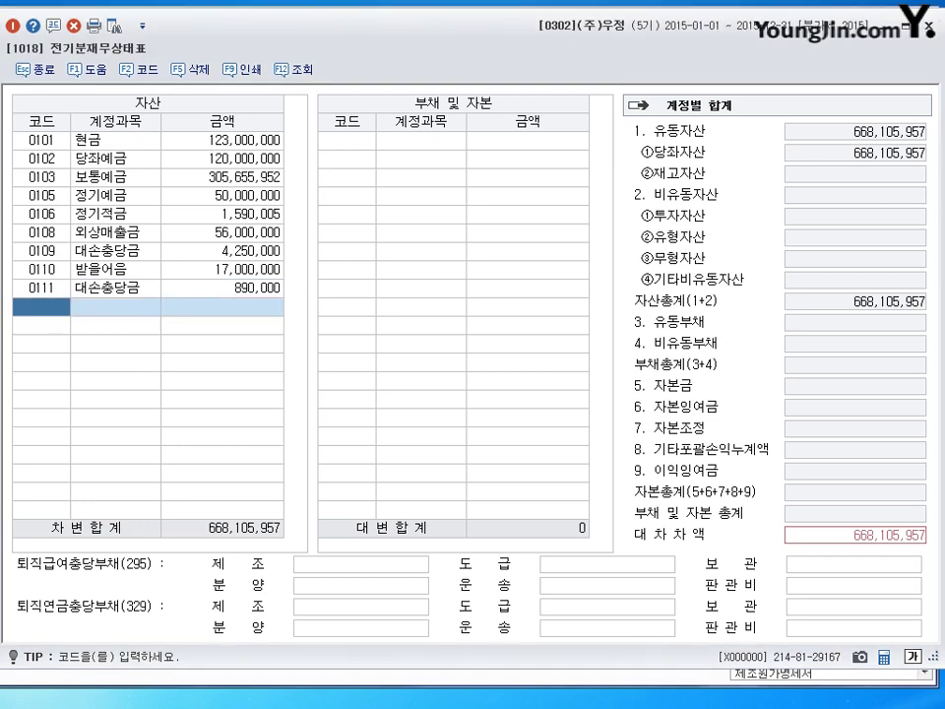
- Add 미수금 to the assets by its code 120 with an amount of 2,000,000
key(Hangul)
text(120)
key(Return)
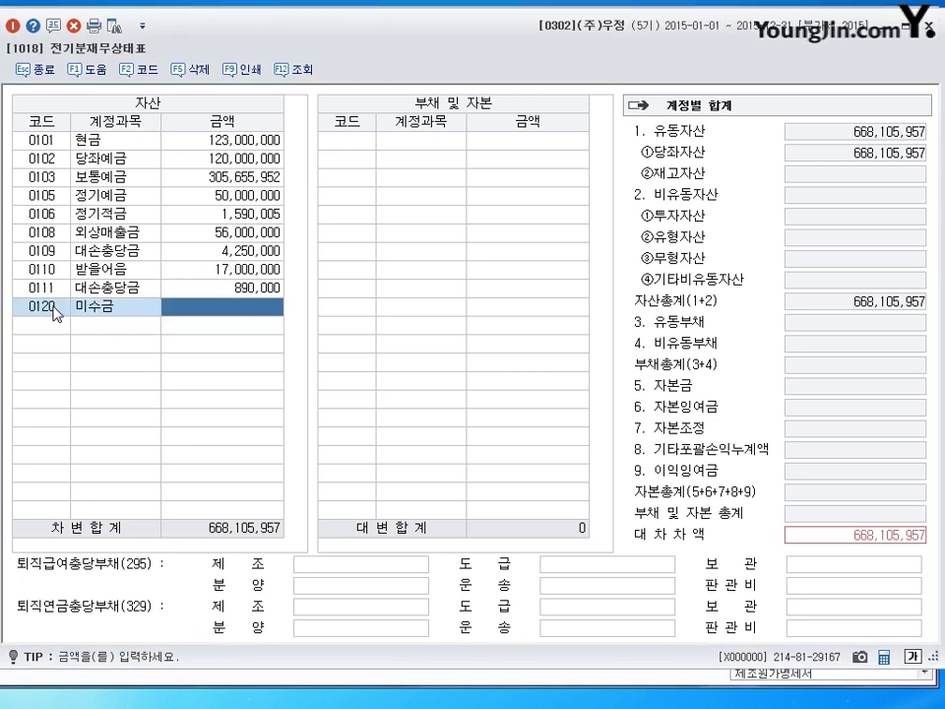
text(2000000)
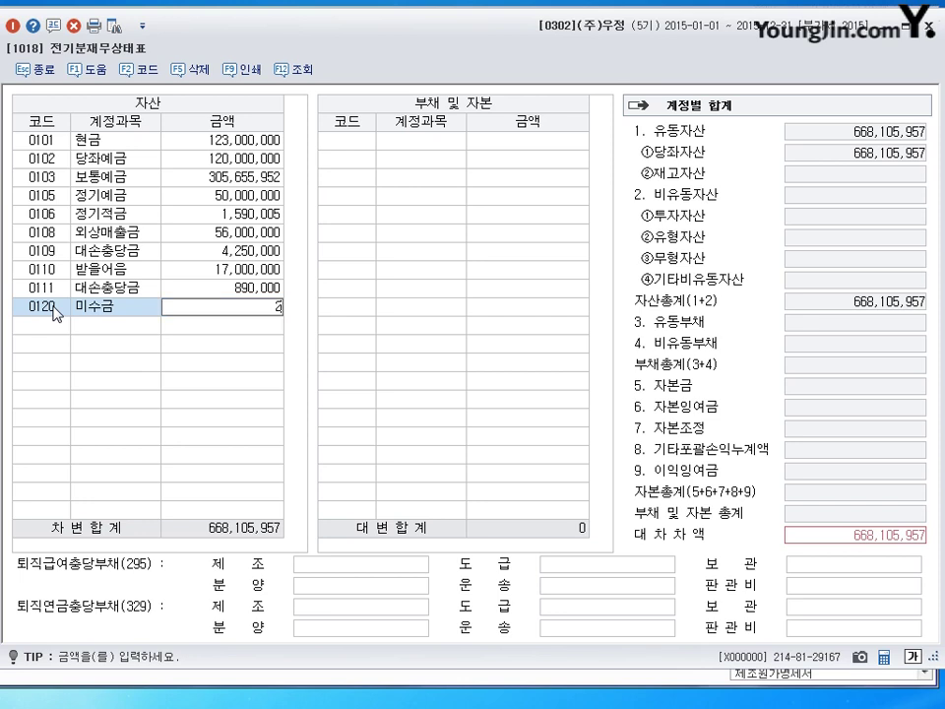
key(Return)
- Add 제품 to the assets by its code 150 with an amount of 10,500,000
text(150)
key(Return)
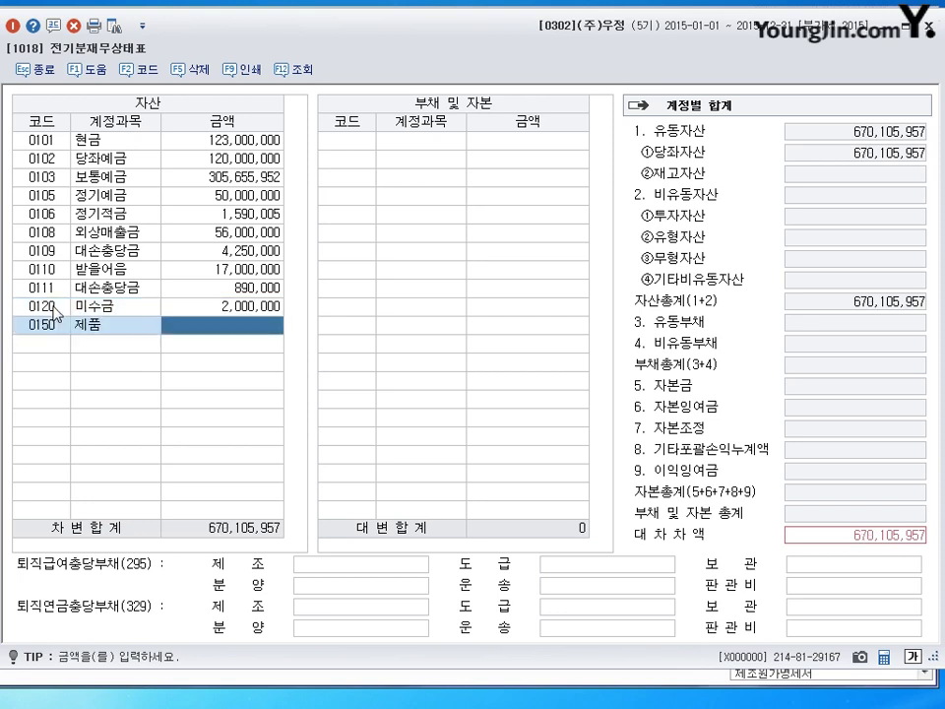
text(10)
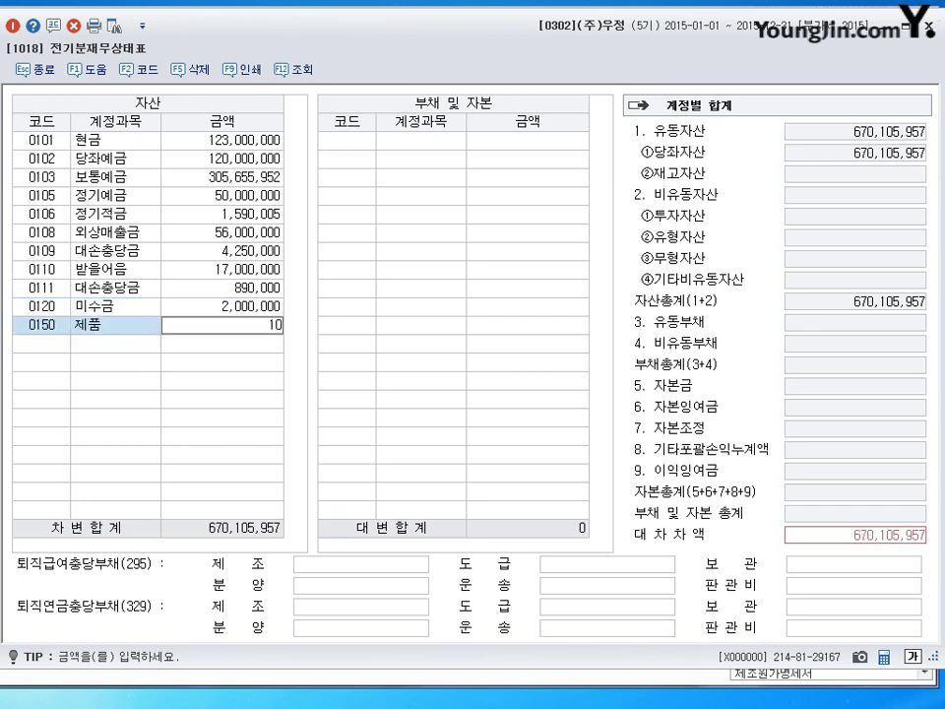
text(,500,000)
key(Return)
- Add 원재료 to the assets by its code 153 with an amount of 3,500,000
text(153)
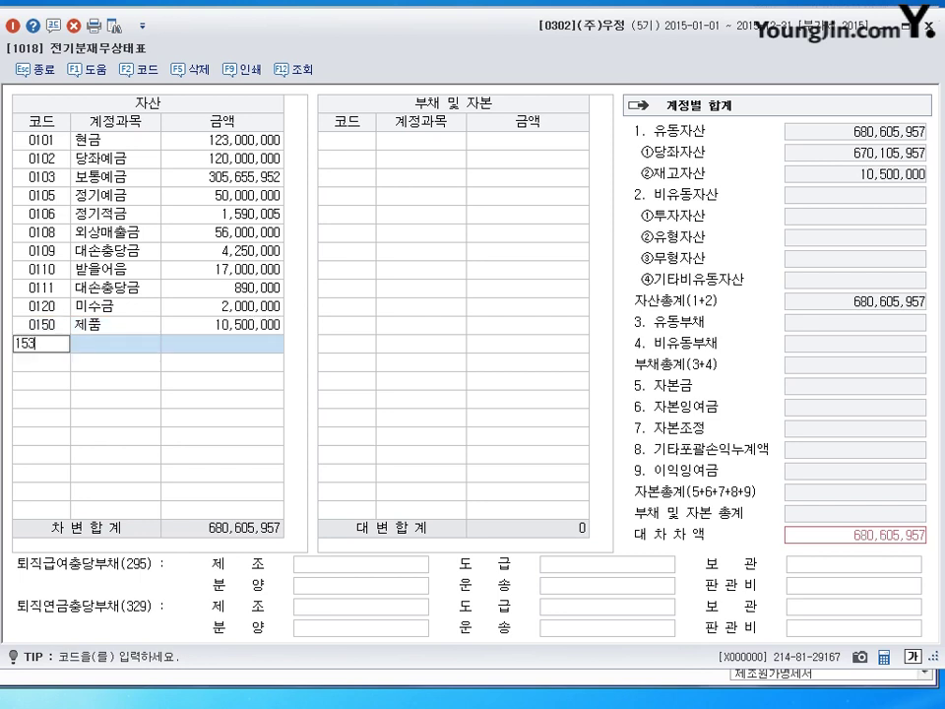
key(Return)
text(3500000)
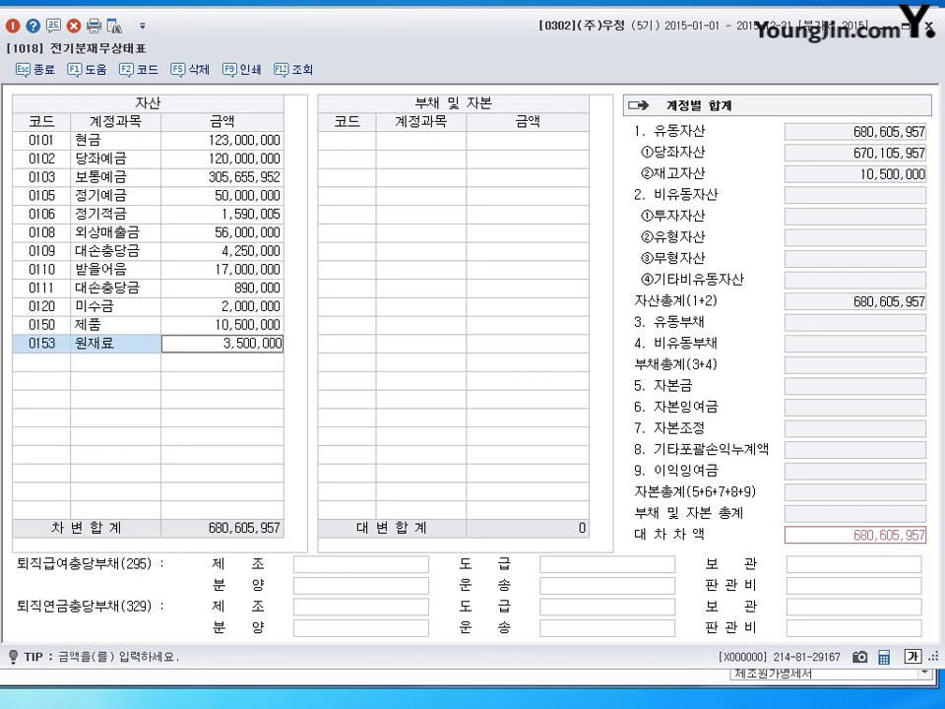
key(Return)
text(146)
key(Return)
key(Left)
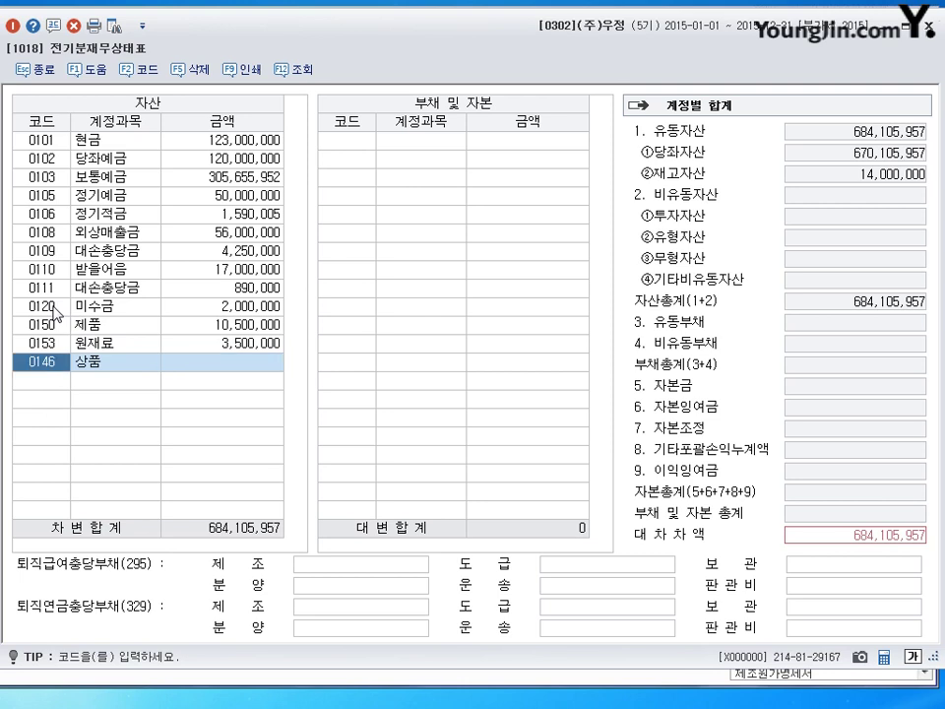
- Look up the account by the name 재공 and enter 재공품 (0169) below 원재료 with an amount of 7,000,000
text(재공)
key(Return)
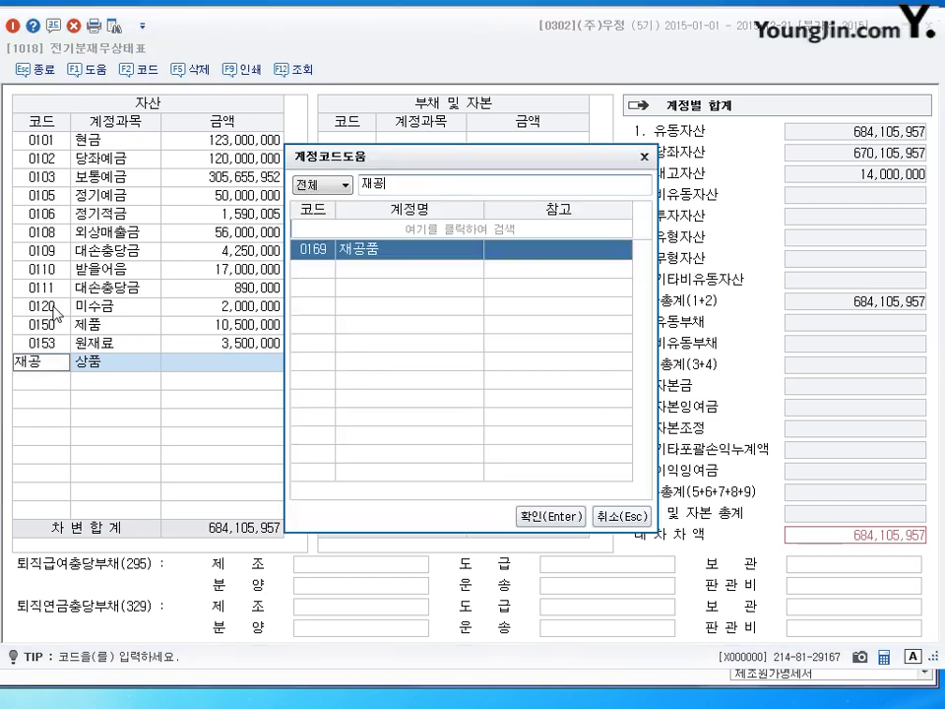
key(Return)
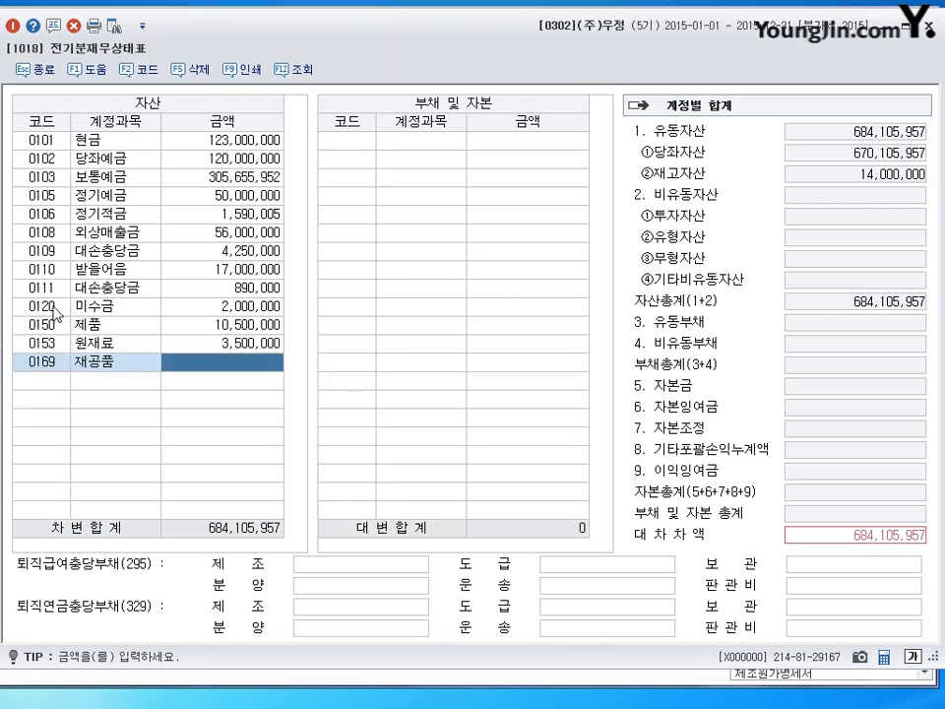
text(7000000)
key(Return)
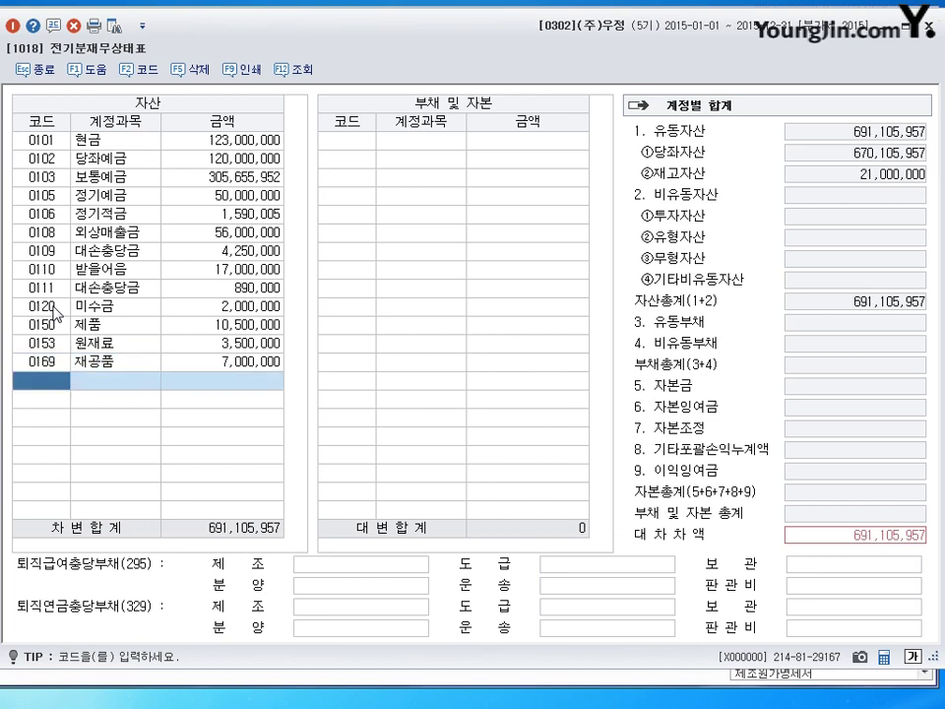
- Add 건물 to the assets by its code 202 with an amount of 240,000,000
text(202)
key(Return)
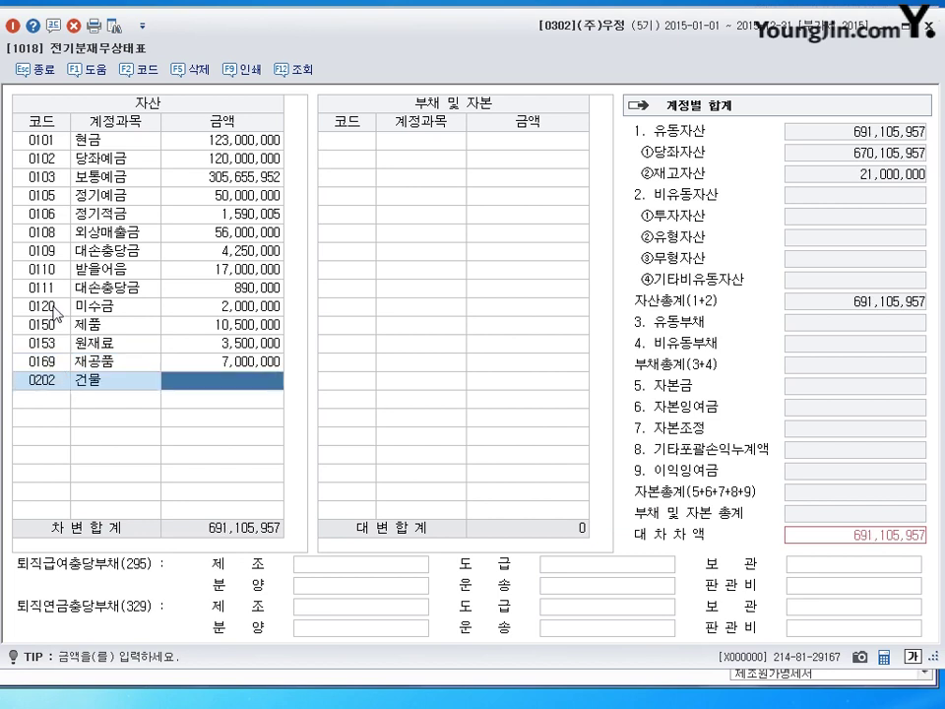
text(240000000)
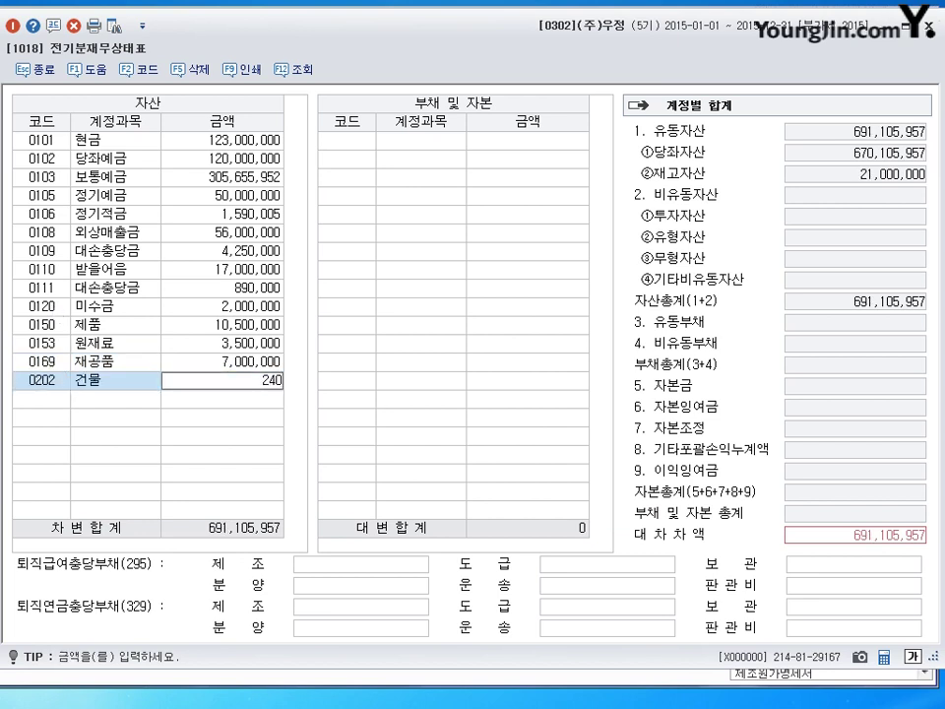
key(Return)
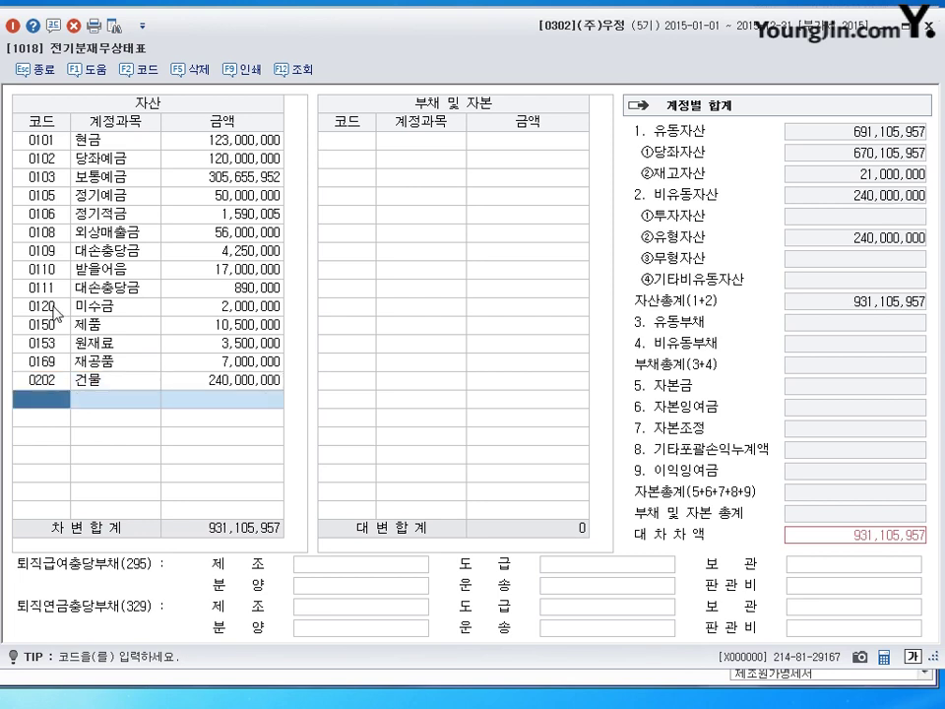
- Look up the account by the name 감가 and enter the 감가상각누계액 for 건물 (0203) with an amount of 61,000,000
text(ㄱ김가)
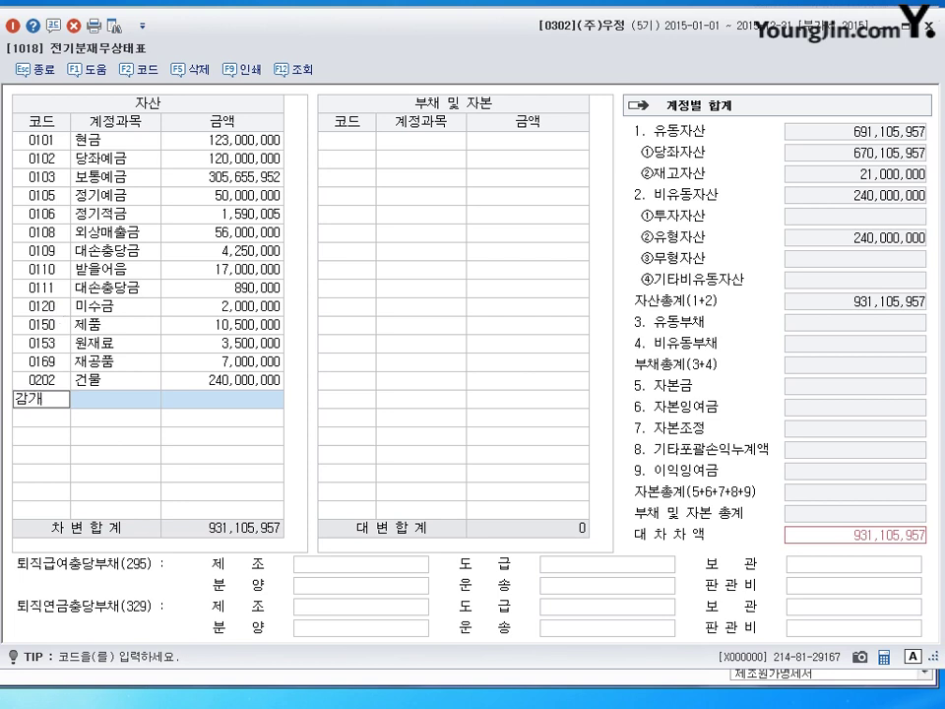
key(Return)
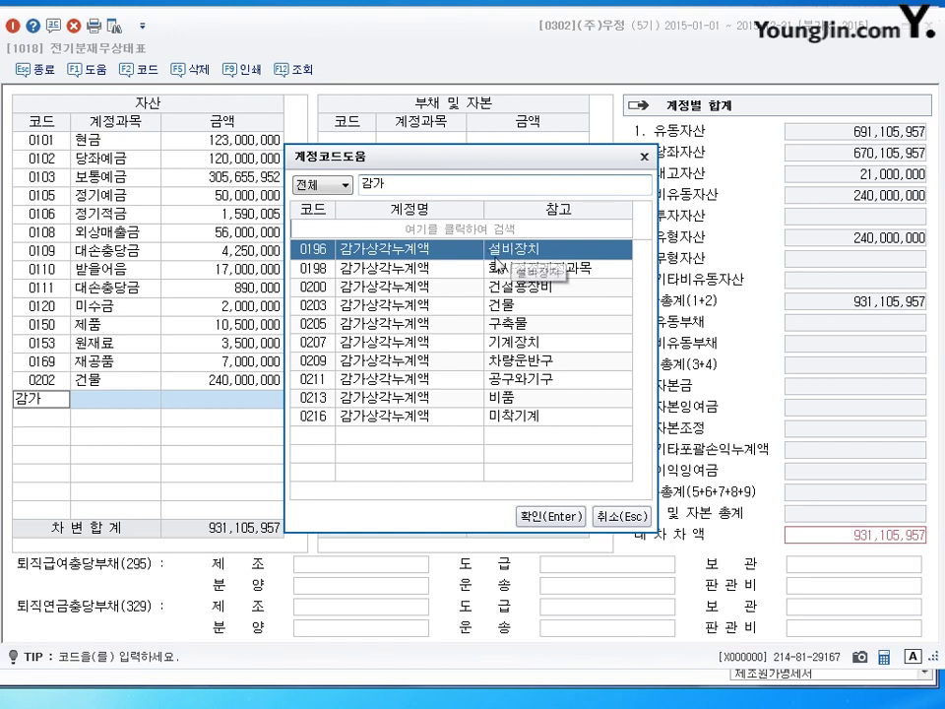
click(374, 306)
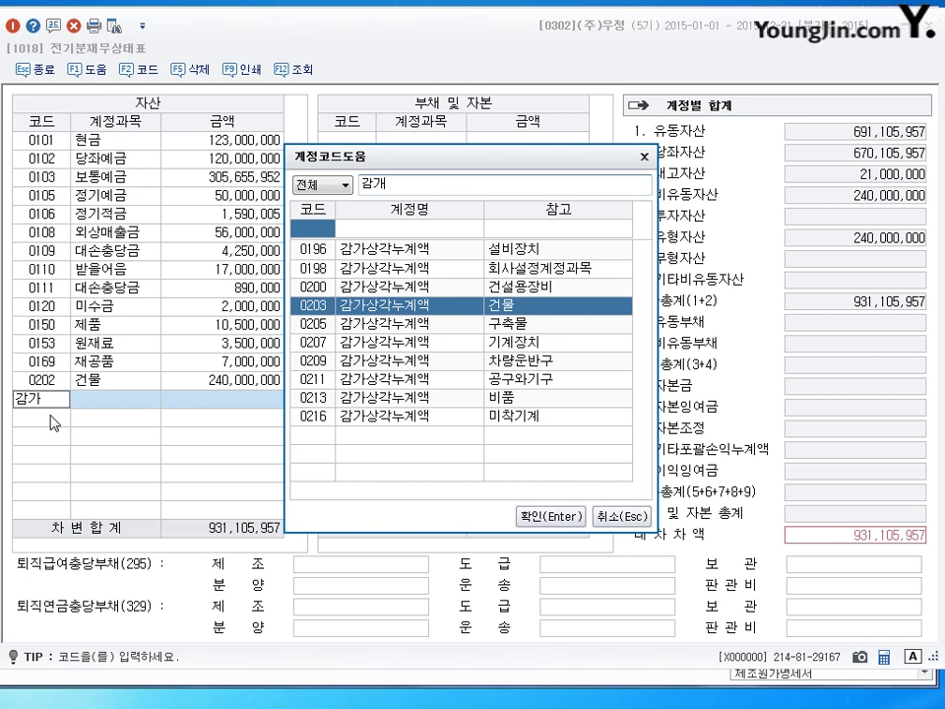
click(552, 516)
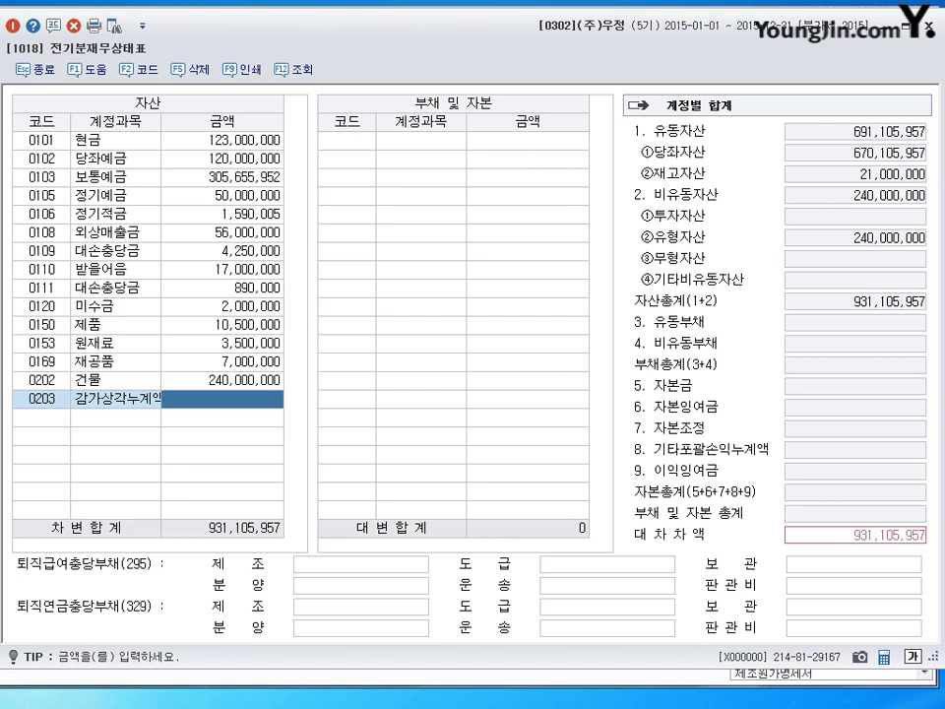
text(61000000)
key(Return)
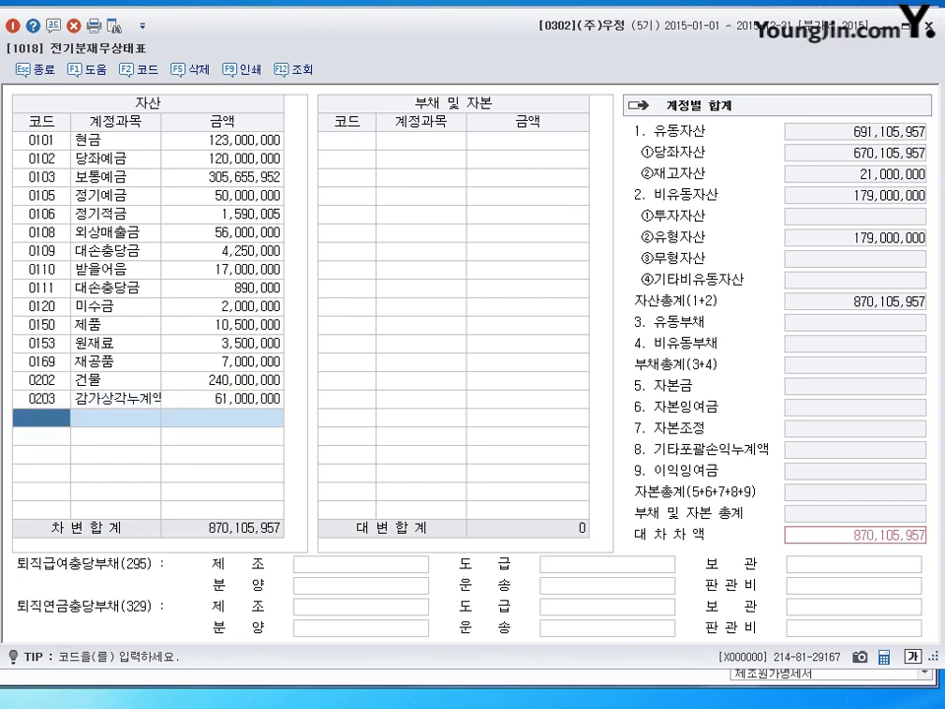
- Add 기계장치 to the assets by its code 206 with an amount of 56,950,000
text(206)
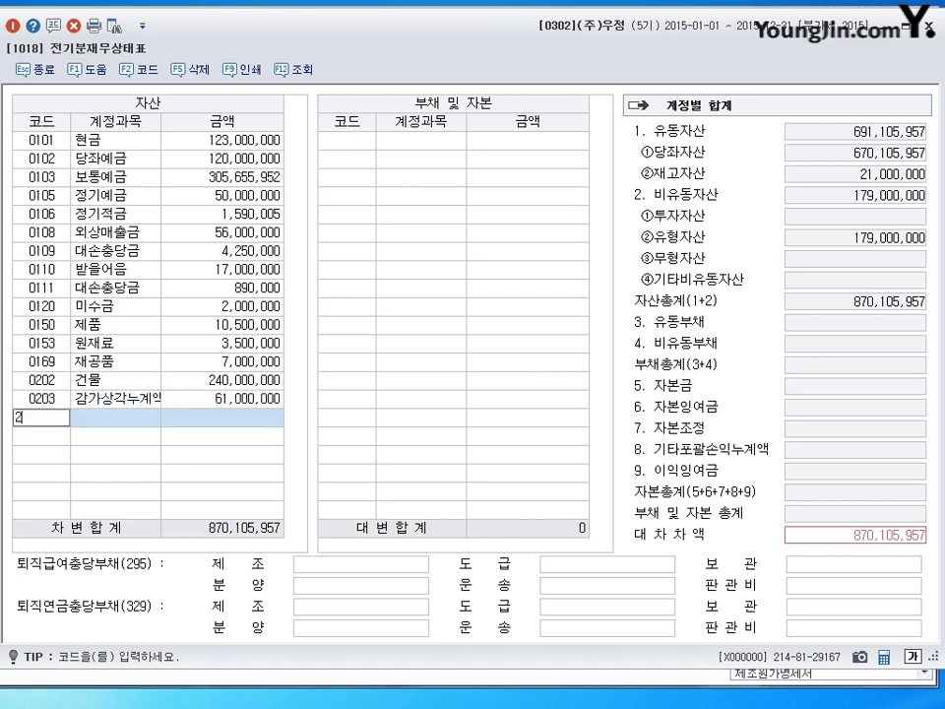
key(Return)
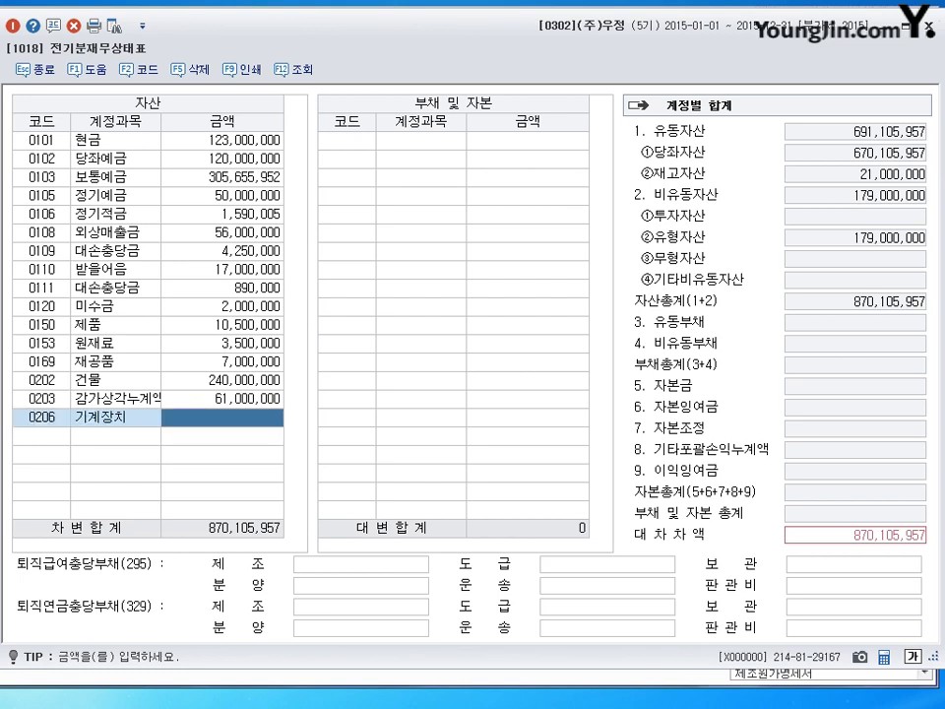
text(56,950)
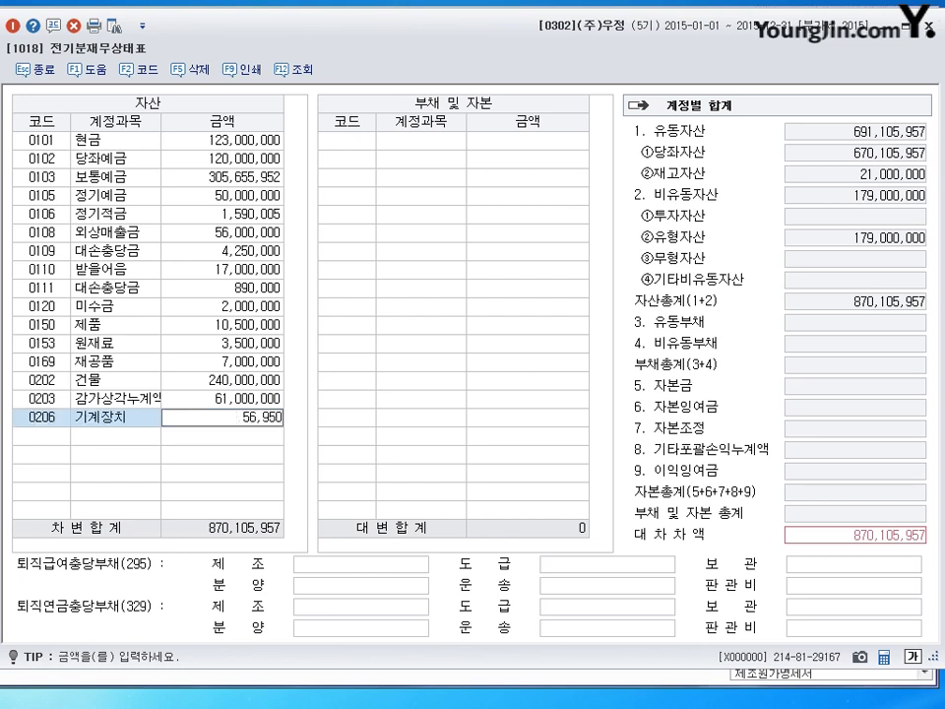
text(,000)
key(Return)
- Add the 감가상각누계액 for 기계장치 by its code 207 with an amount of 18,258,000
text(207)
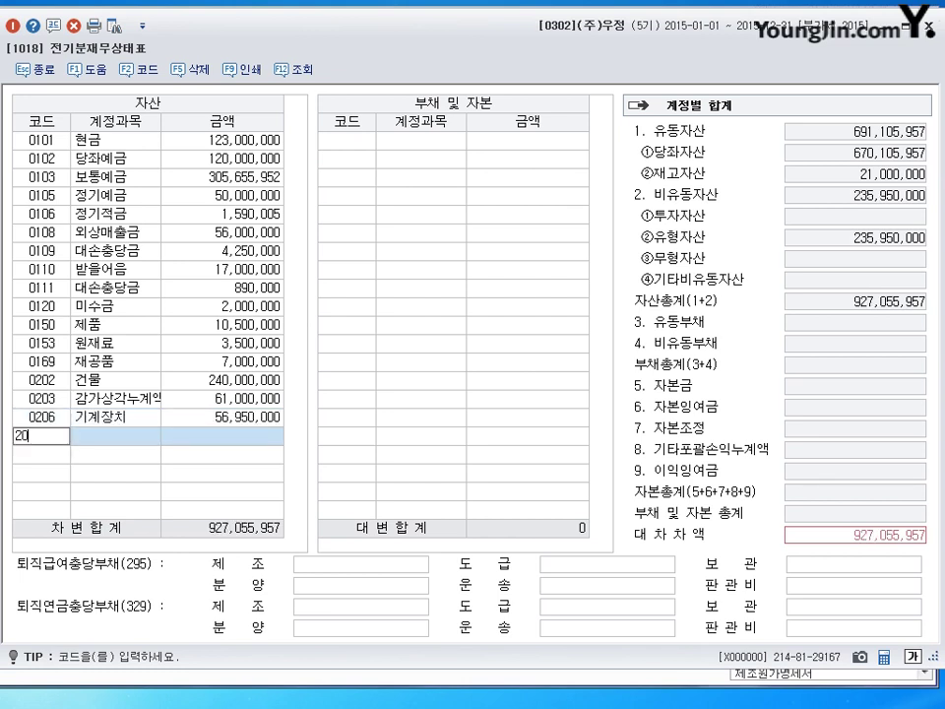
key(Return)
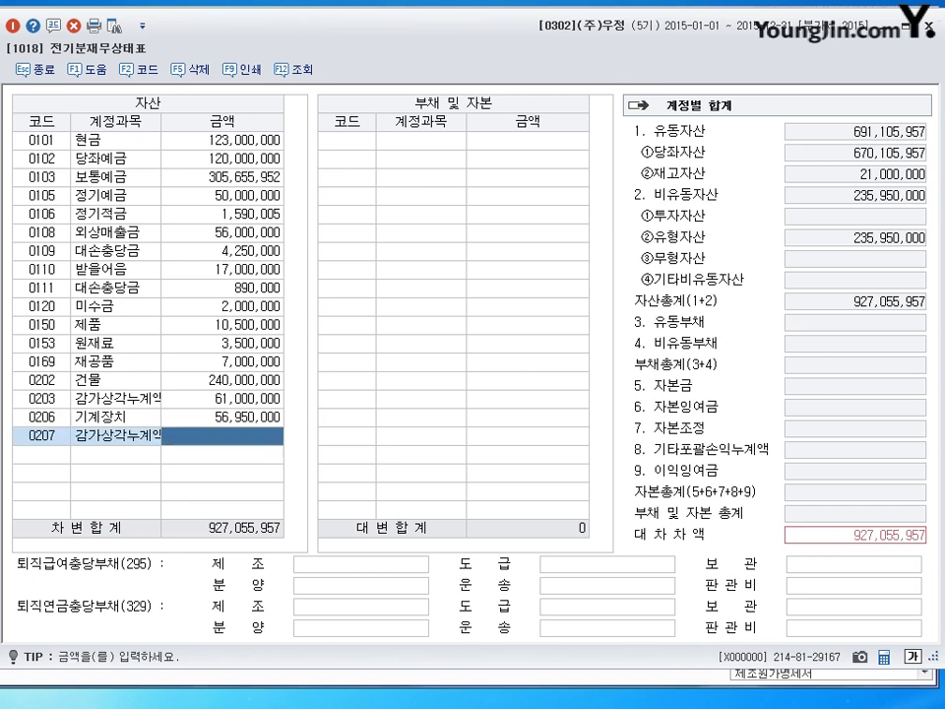
text(18)
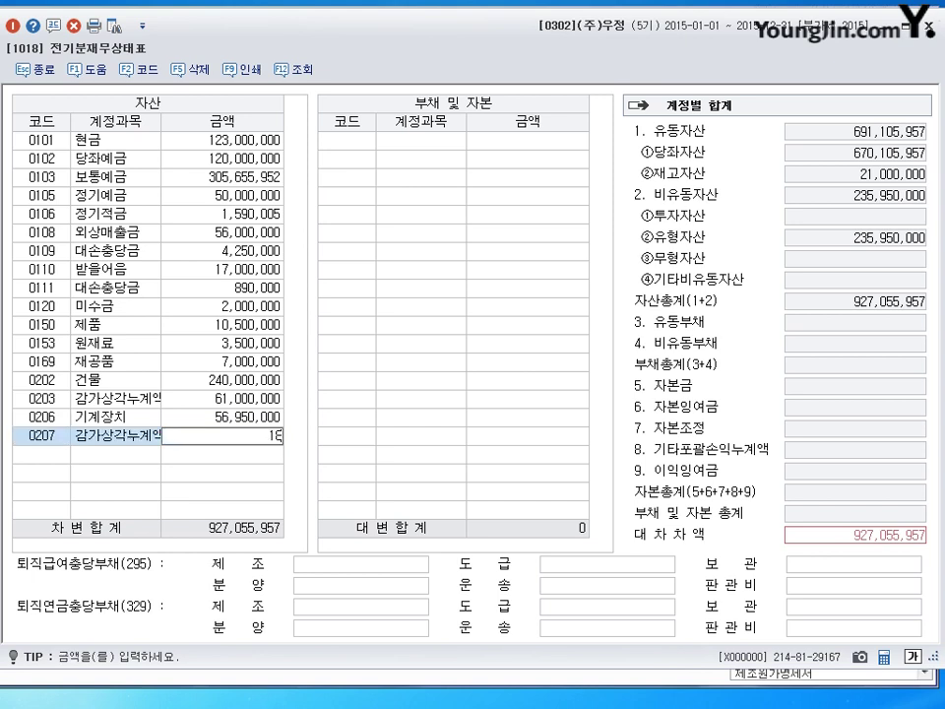
text(,258,000)
key(Return)
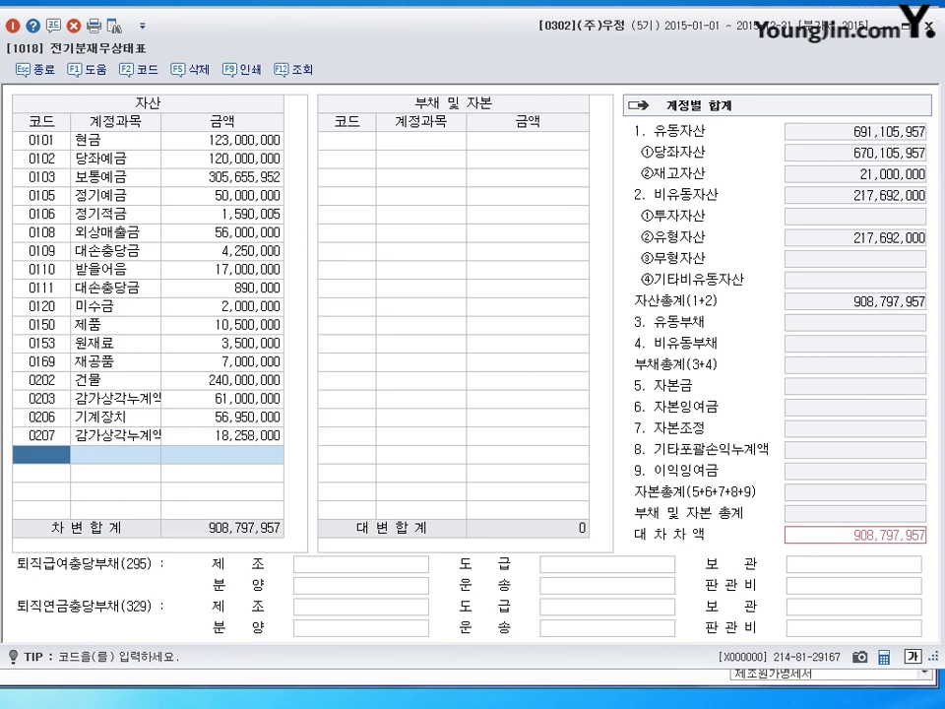
- Add 차량운반구 to the assets by its code 208 with an amount of 42,000,000
text(208)
key(Return)
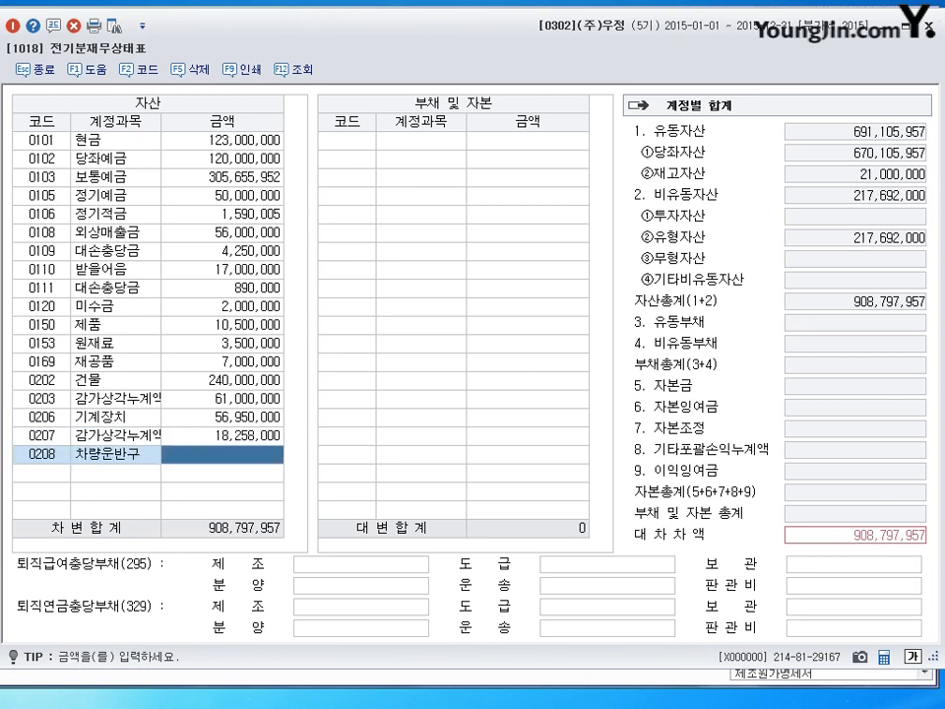
text(42000000)
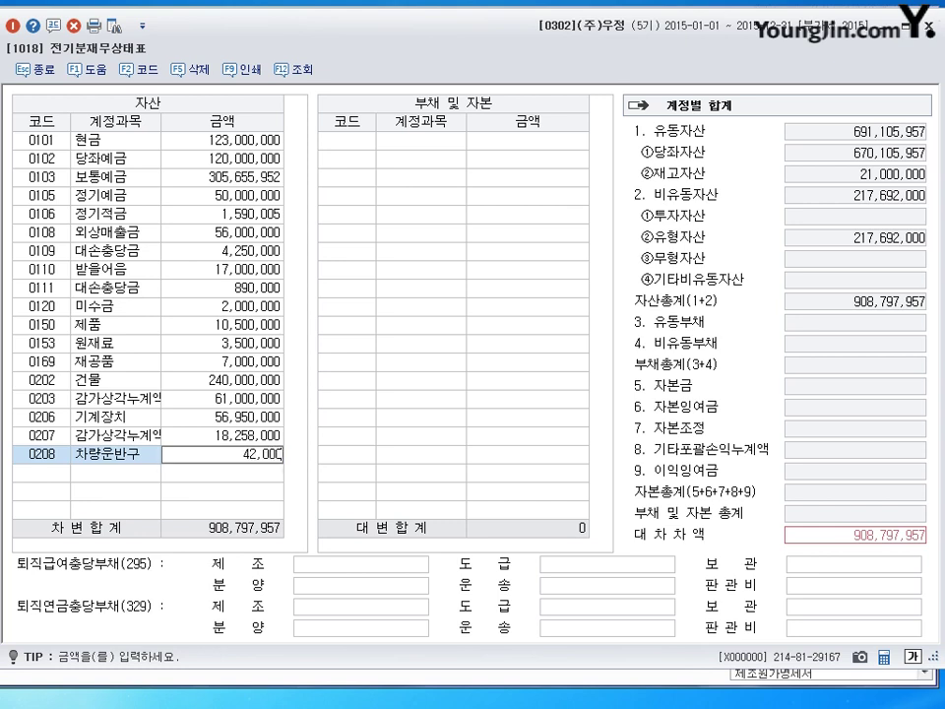
key(Return)
- Add the 감가상각누계액 for 차량운반구 by its code 209 with an amount of 21,000,000
text(209)
key(Return)
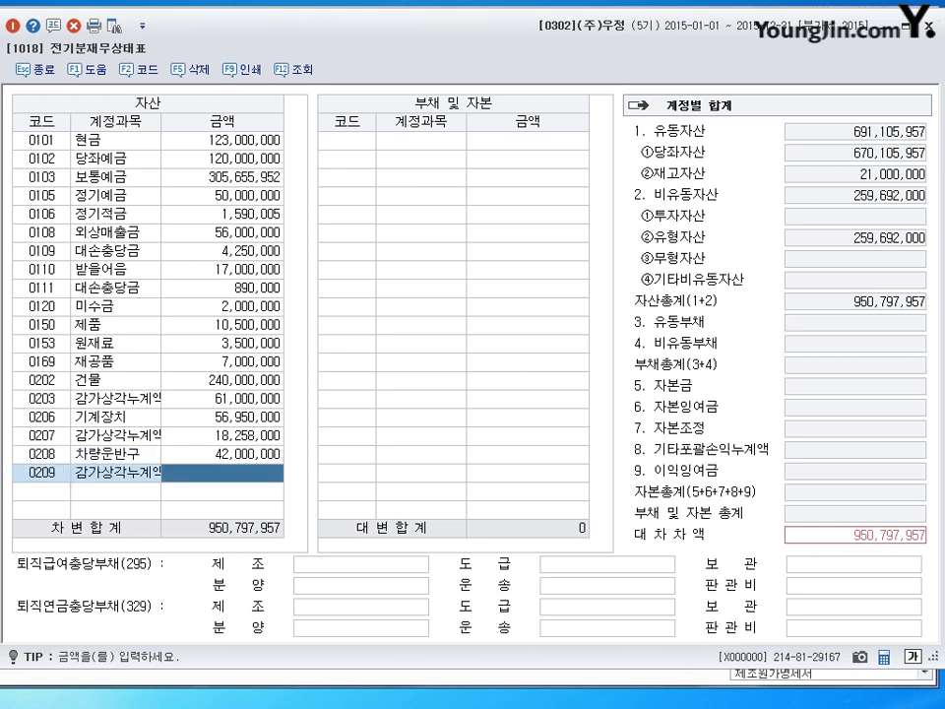
text(21000000)
key(Return)
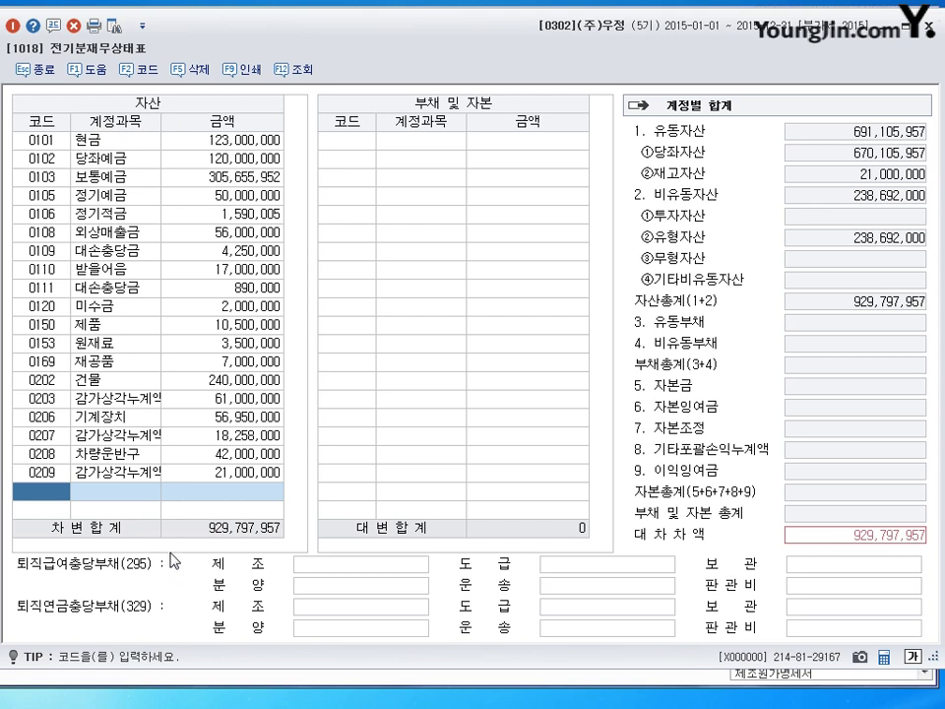
- Delete the 감가상각누계액 line for 건물 (0203) from the assets
click(47, 436)
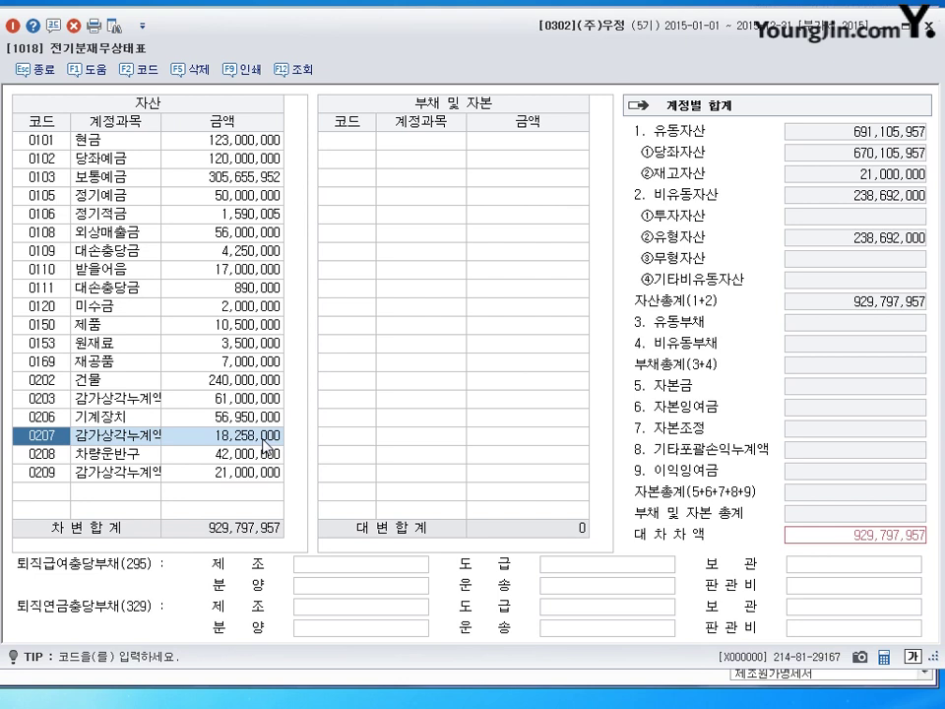
click(37, 399)
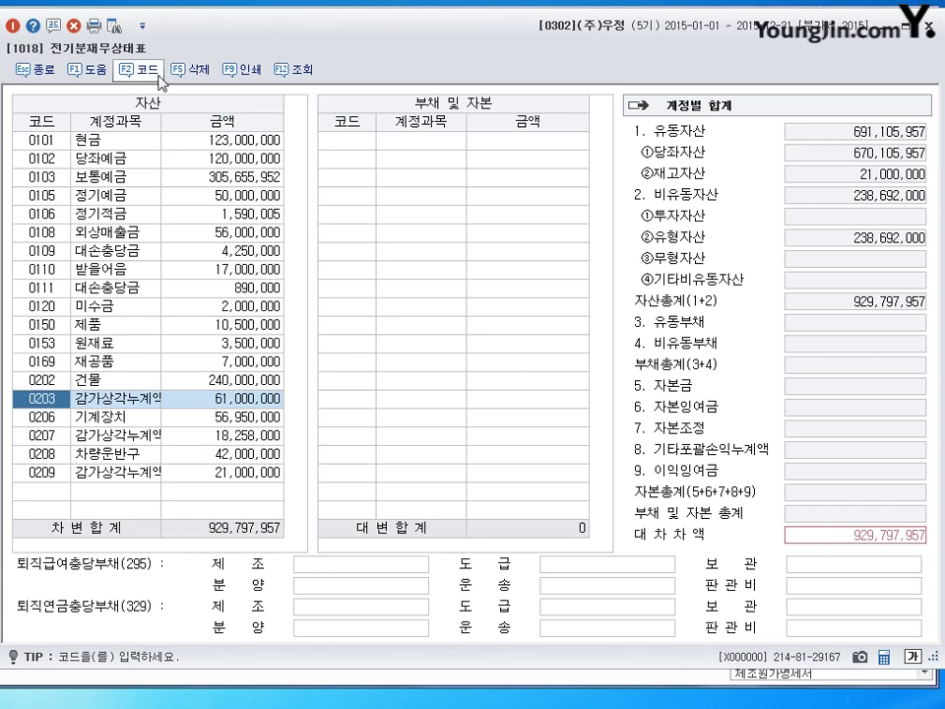
click(75, 28)
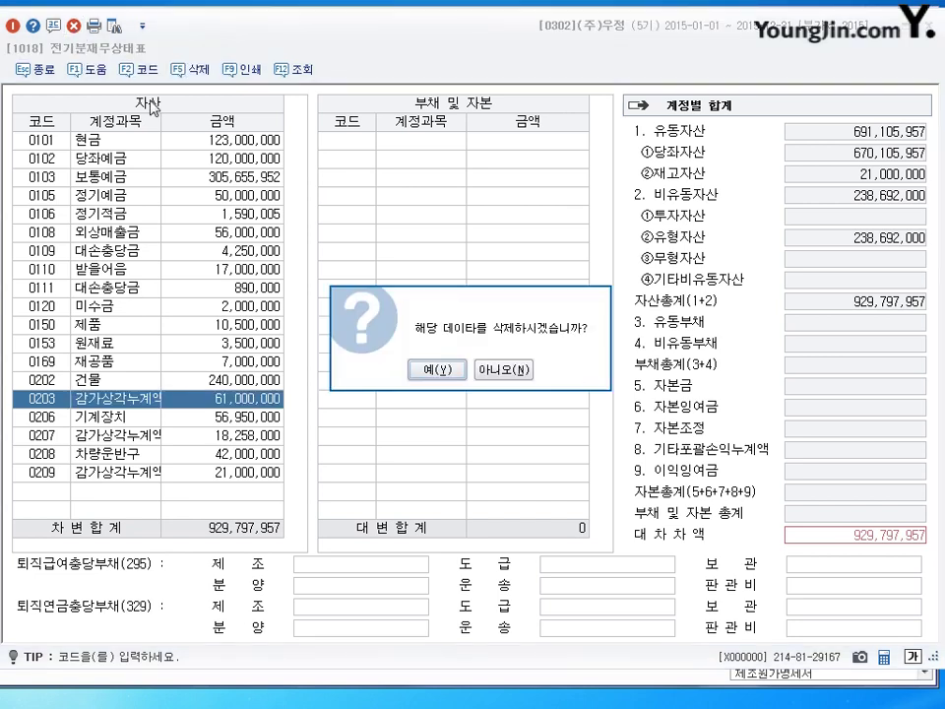
click(445, 372)
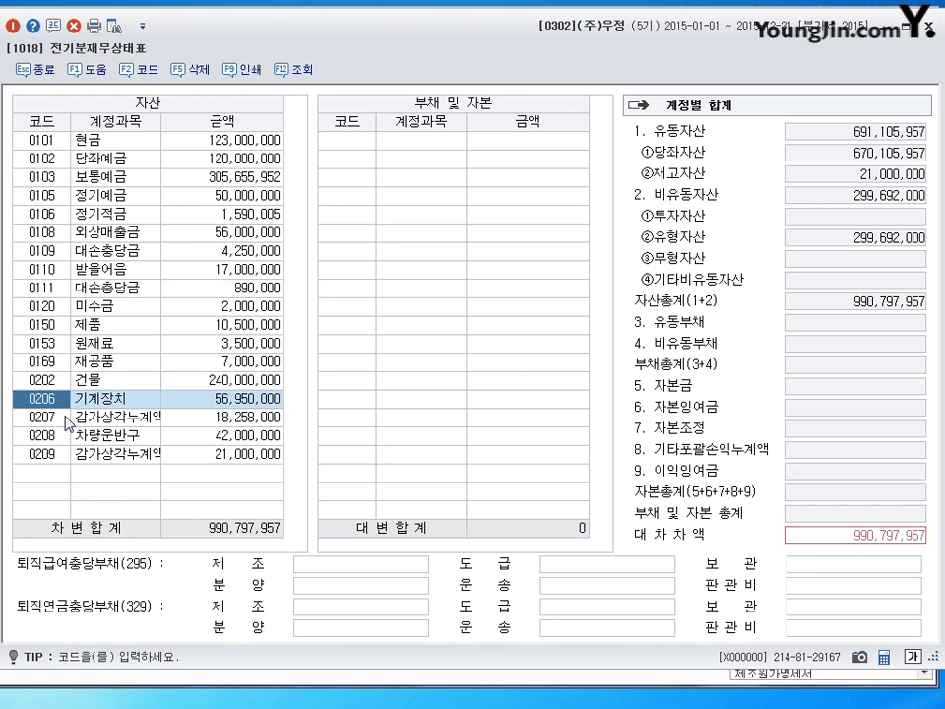
- Look up 감가, re-enter the 감가상각누계액 for 건물 (0203) with 61,000,000 below the last asset, and reload the list to sort it by code
click(67, 472)
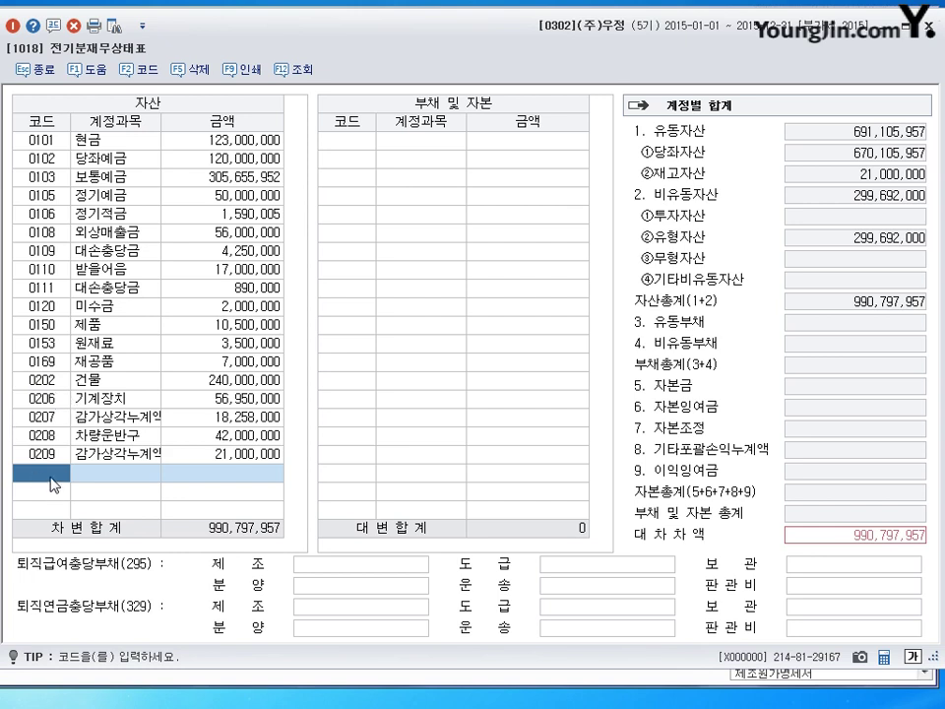
text(갈)
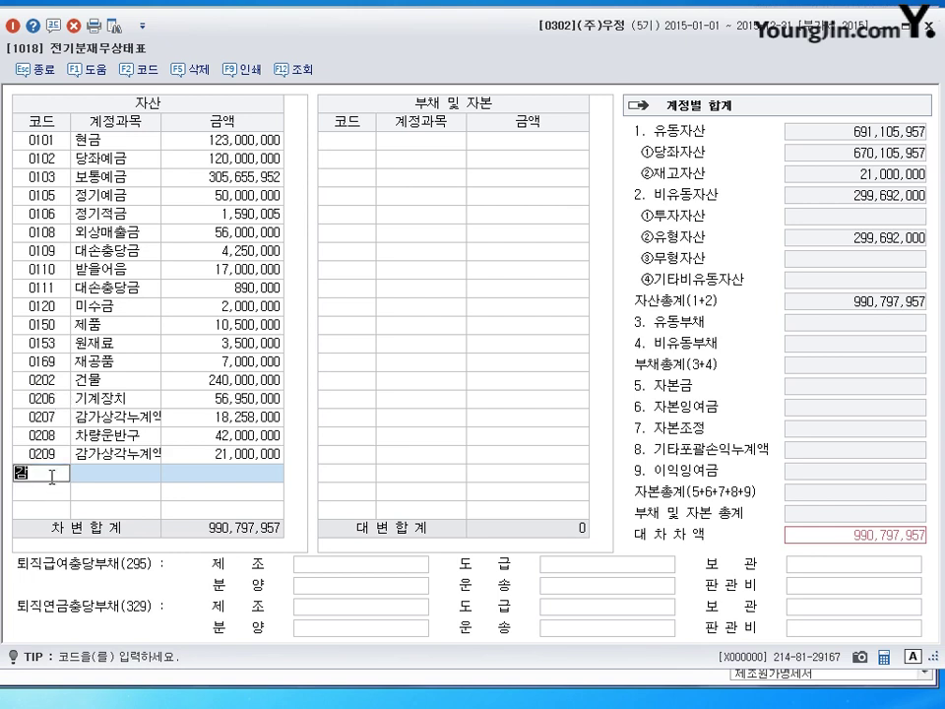
text(가)
key(Return)
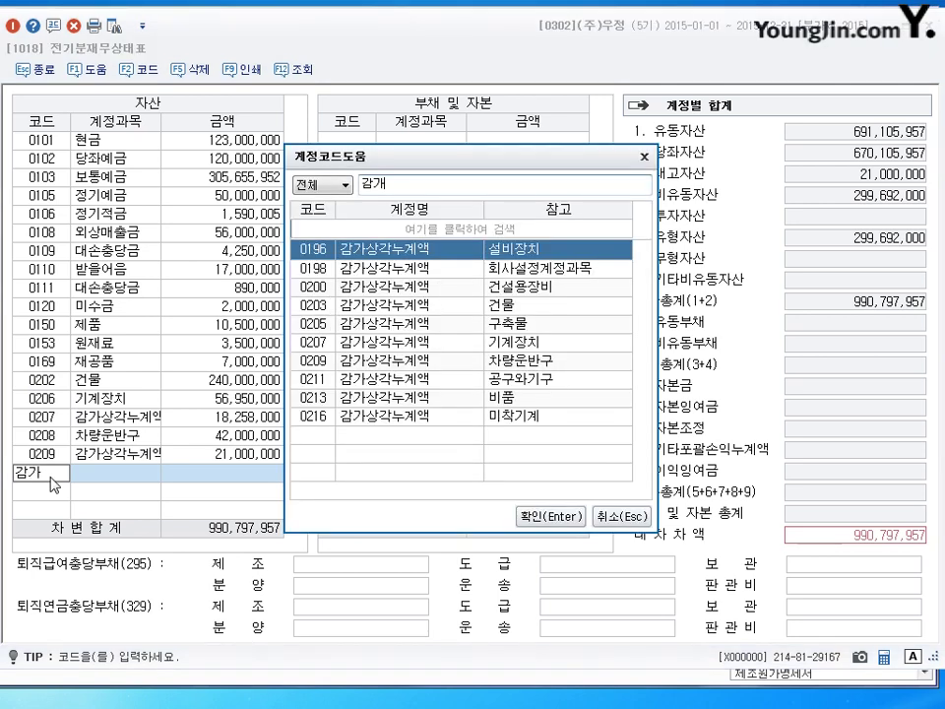
click(517, 305)
click(548, 516)
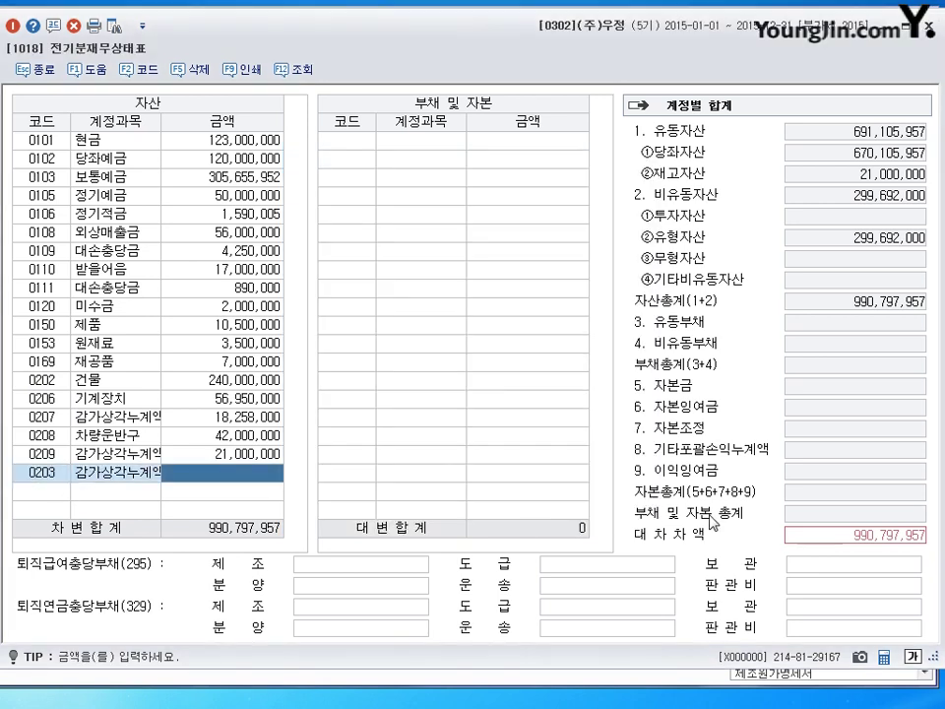
text(61000000)
key(Return)
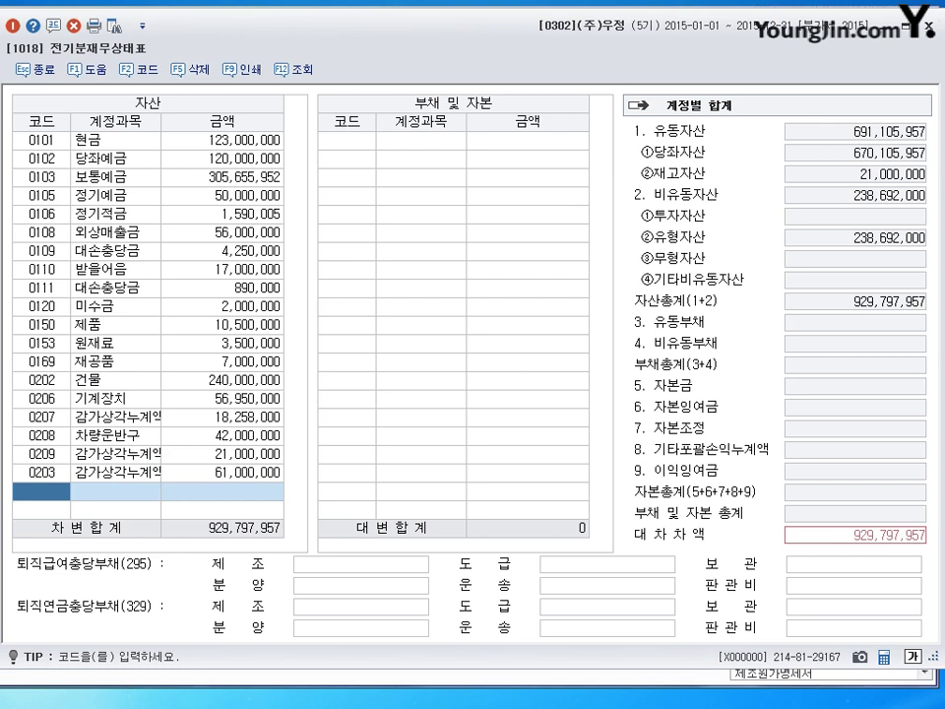
click(296, 69)
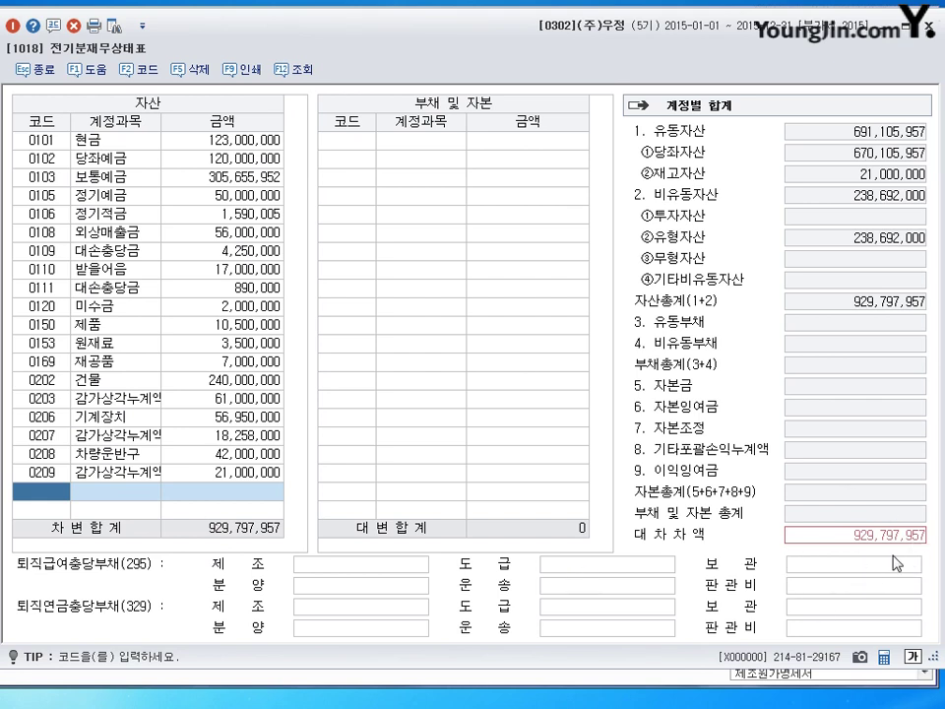
- Start the first account line in the empty 부채 및 자본 table
click(349, 142)
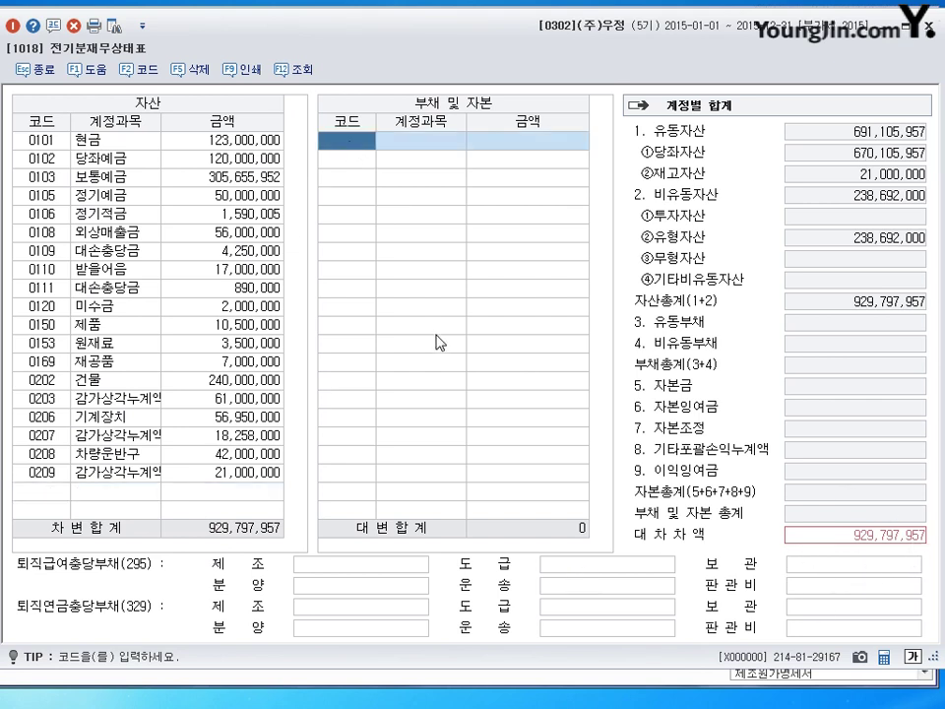